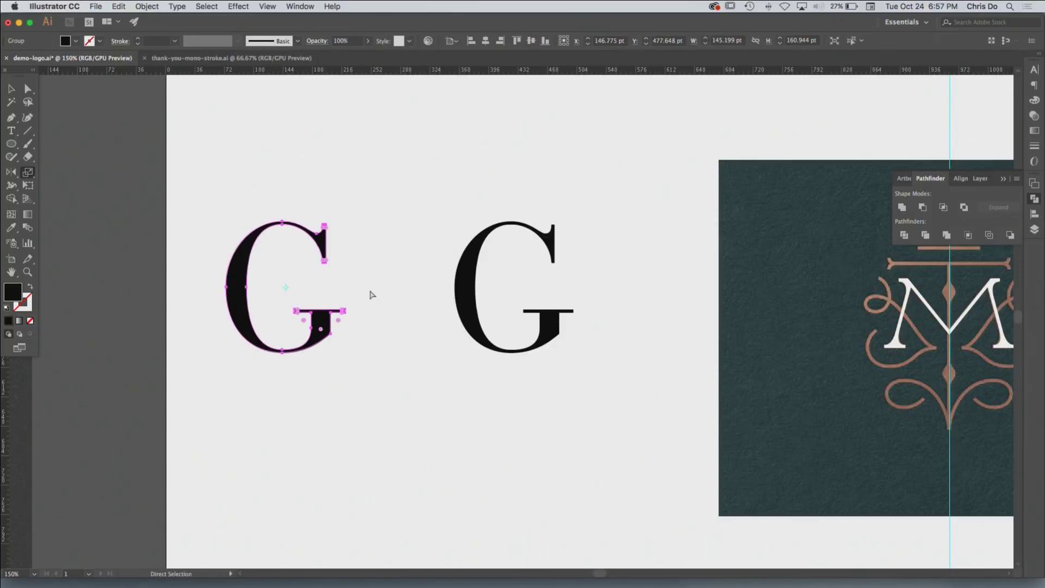
Select the whole left G and show it in outline view
super+click(370, 294)
drag(322, 313, 420, 364)
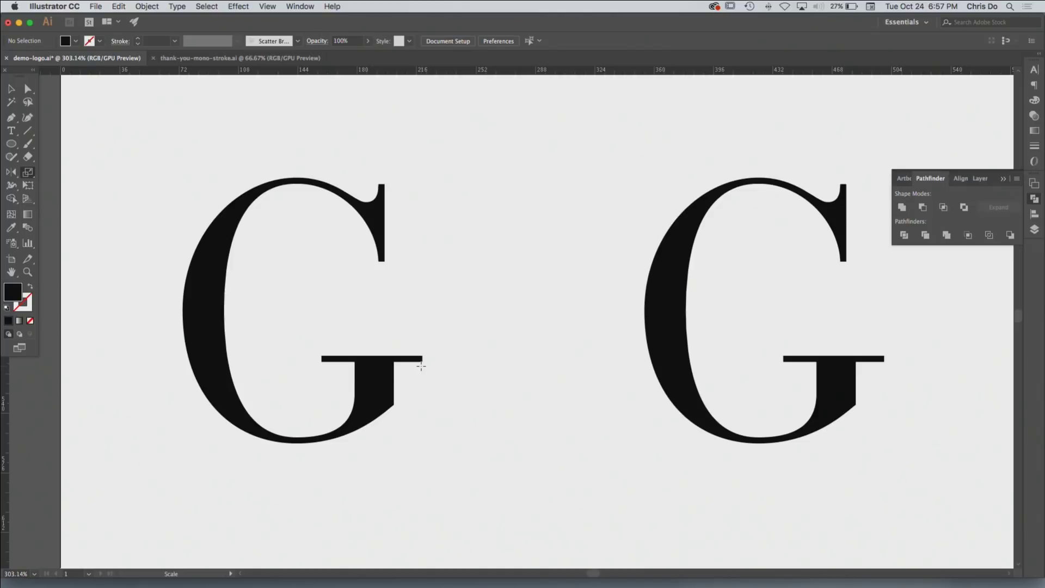
key(a)
click(361, 408)
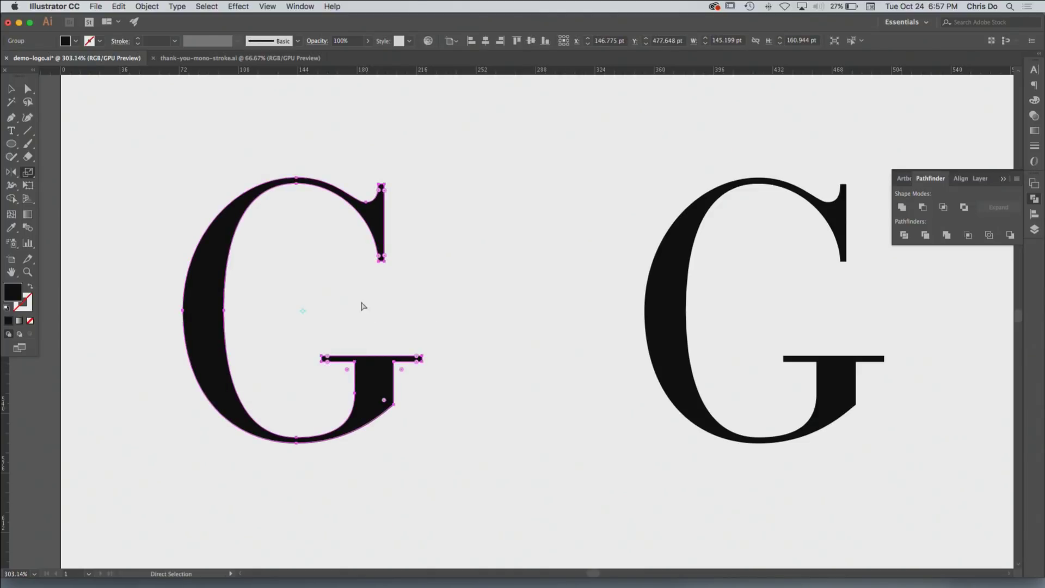
key(super+y)
Inspect the anchor point and horizontal handles at the top extreme of the left G
key(z)
drag(347, 206, 447, 256)
drag(362, 282, 626, 397)
alt+super+click(489, 276)
alt+super+click(487, 272)
alt+super+click(489, 276)
alt+super+click(489, 275)
drag(414, 306, 444, 152)
key(a)
drag(447, 102, 387, 123)
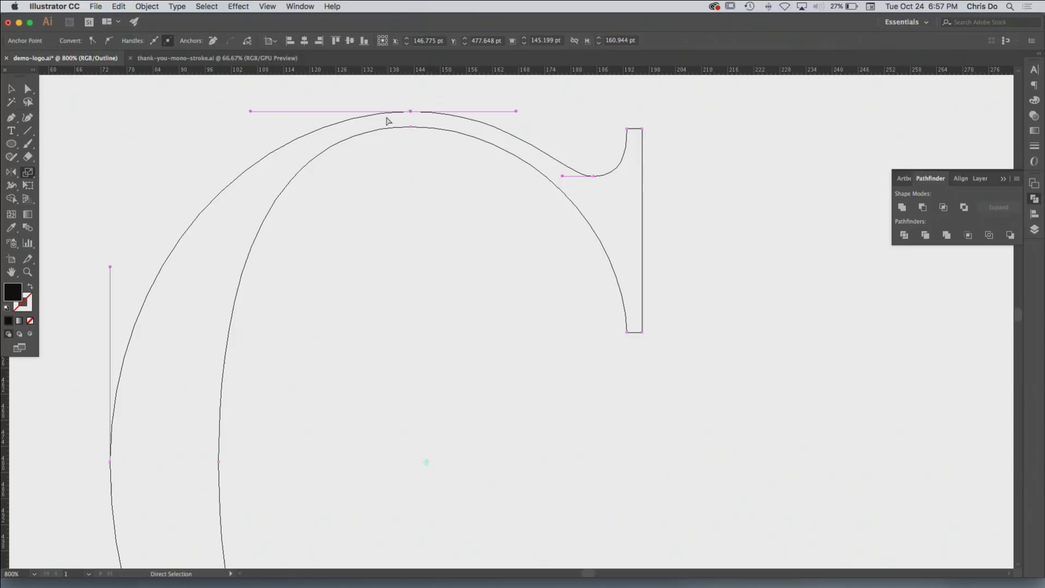
alt+click(460, 233)
drag(470, 361, 462, 328)
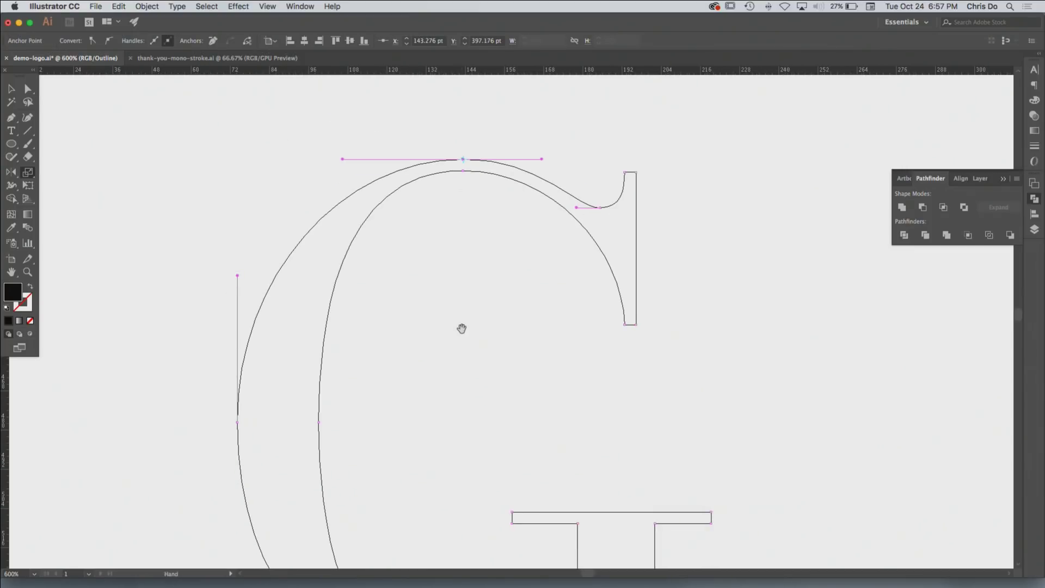
key(s)
click(462, 159)
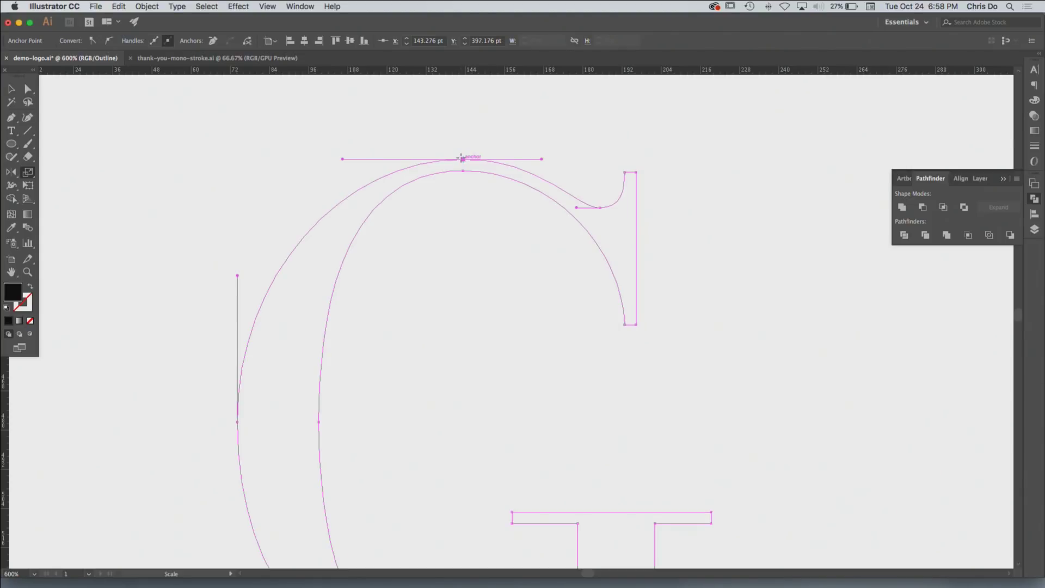
Examine the anchor points along the left G's sides, bottom curve, stem and upper serif notch
key(a)
drag(280, 424, 252, 291)
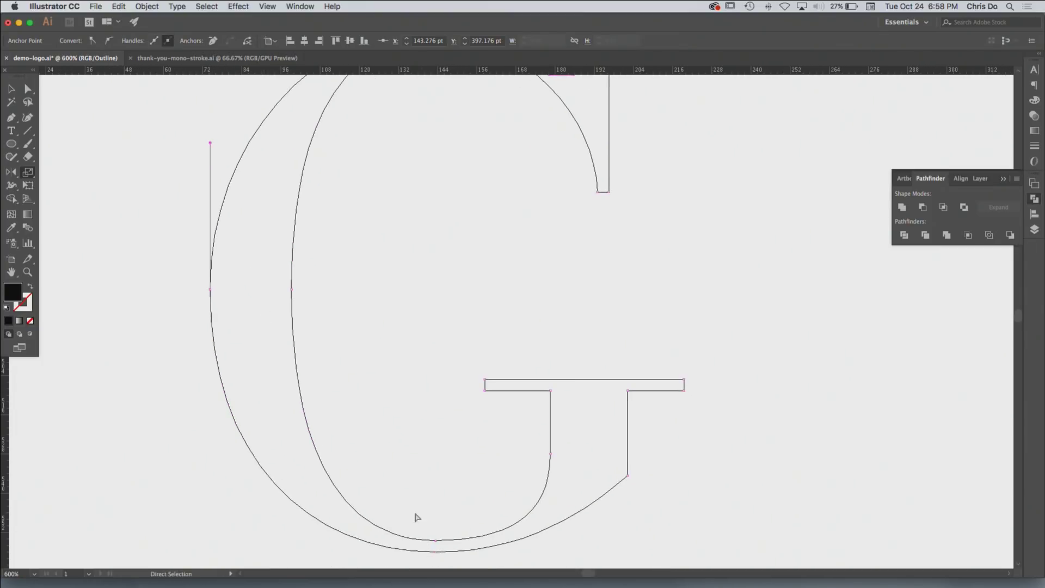
drag(389, 488, 354, 400)
click(401, 464)
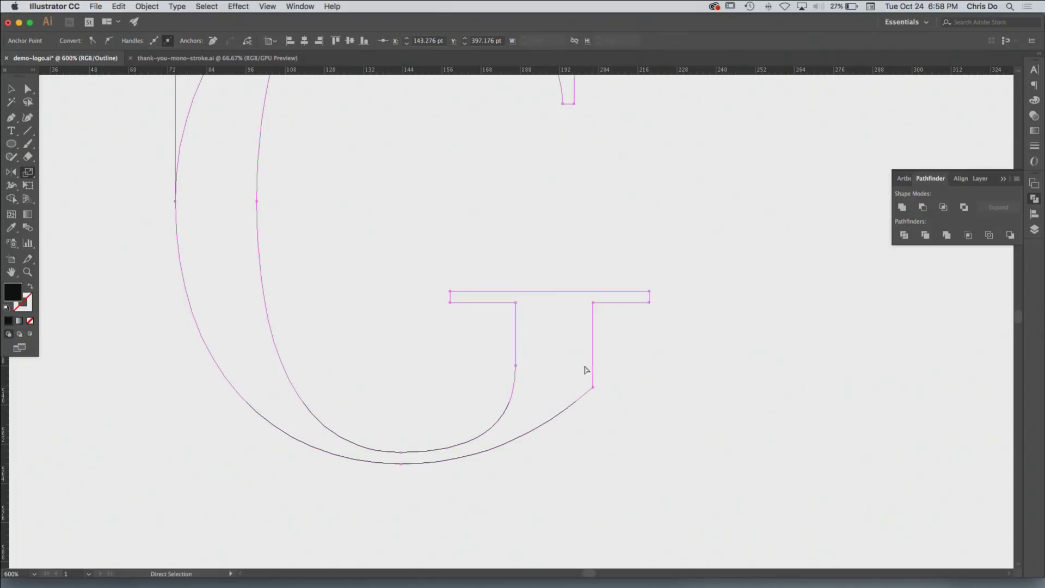
scroll(422, 443, up, 10)
alt+super+click(431, 313)
drag(439, 364, 371, 314)
click(417, 298)
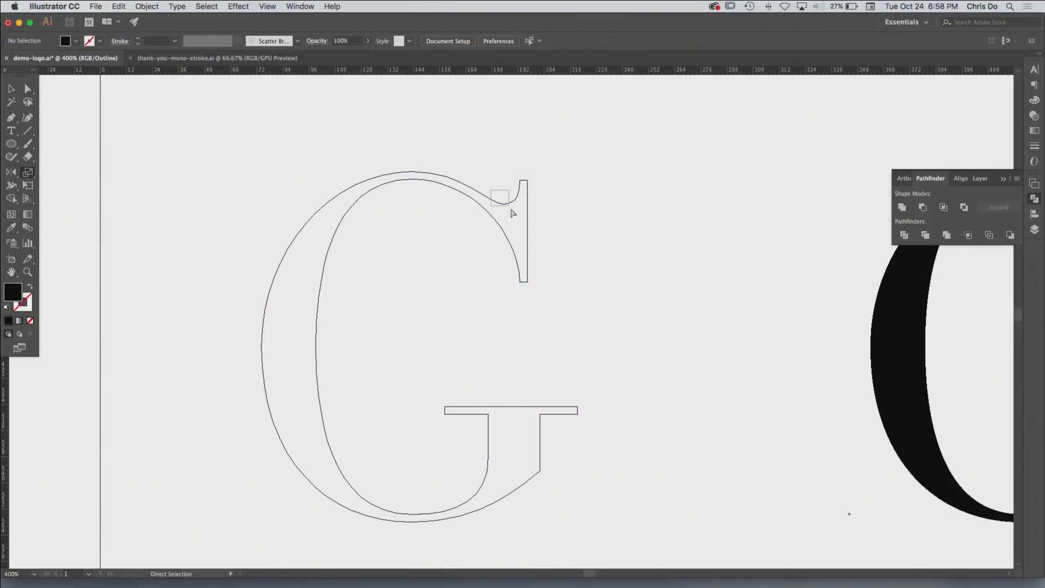
drag(512, 214, 510, 211)
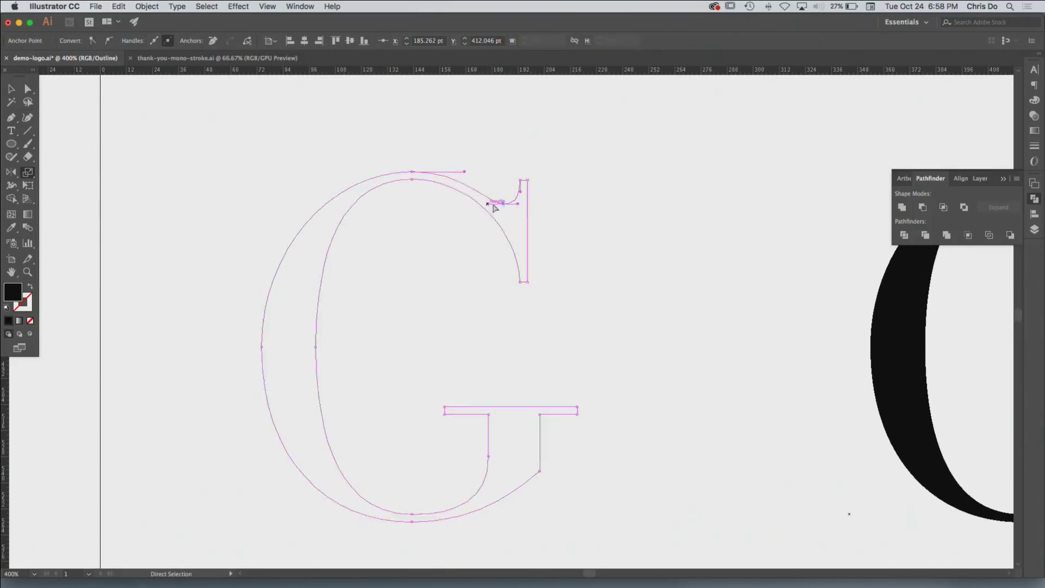
click(560, 211)
Convert the left G's outline into guides and return to preview mode
alt+click(326, 294)
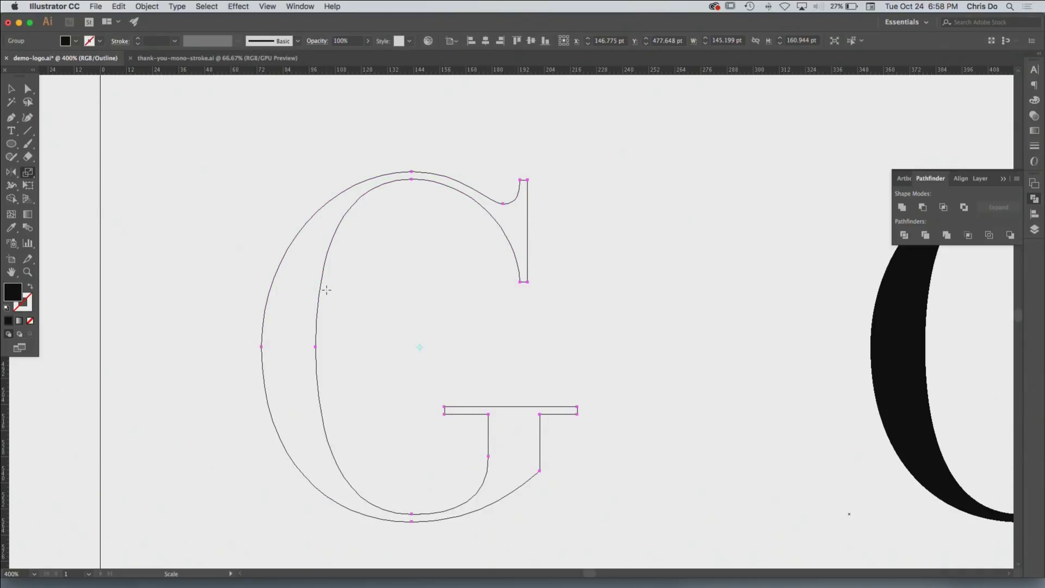
click(327, 292)
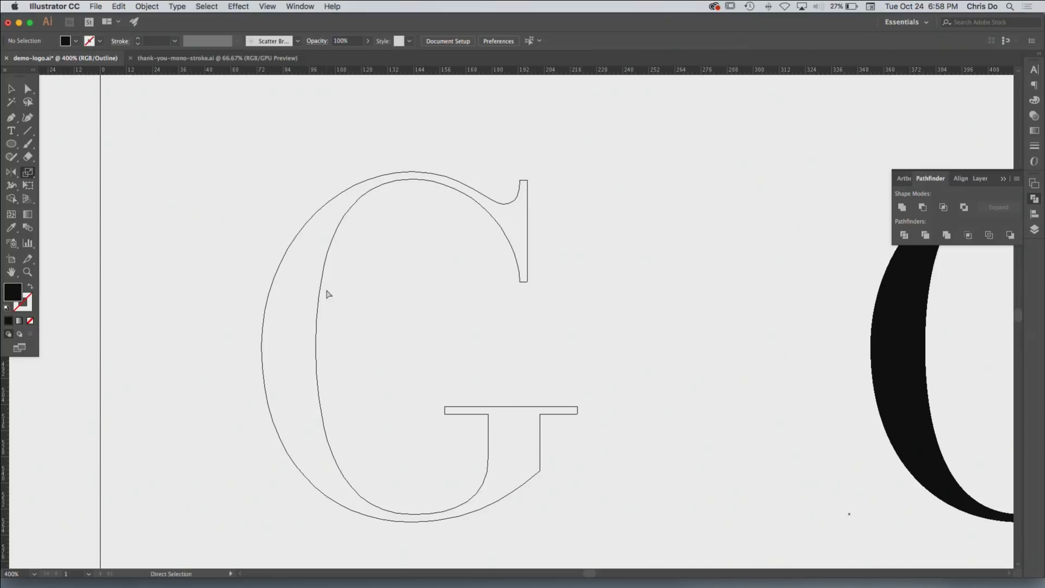
key(super+y)
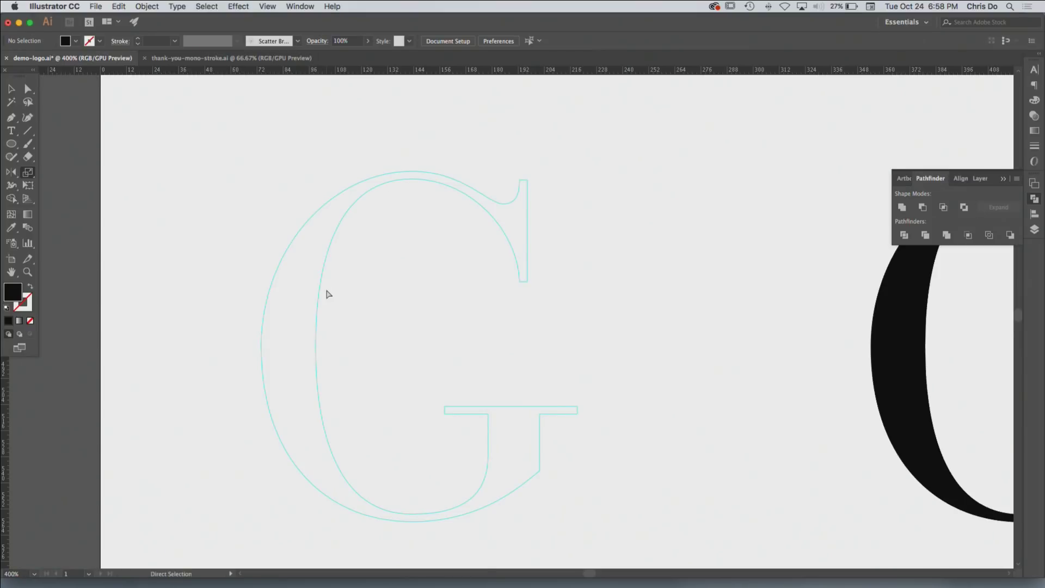
Set the guide style to Dots in the Guides & Grid preferences
key(super+k)
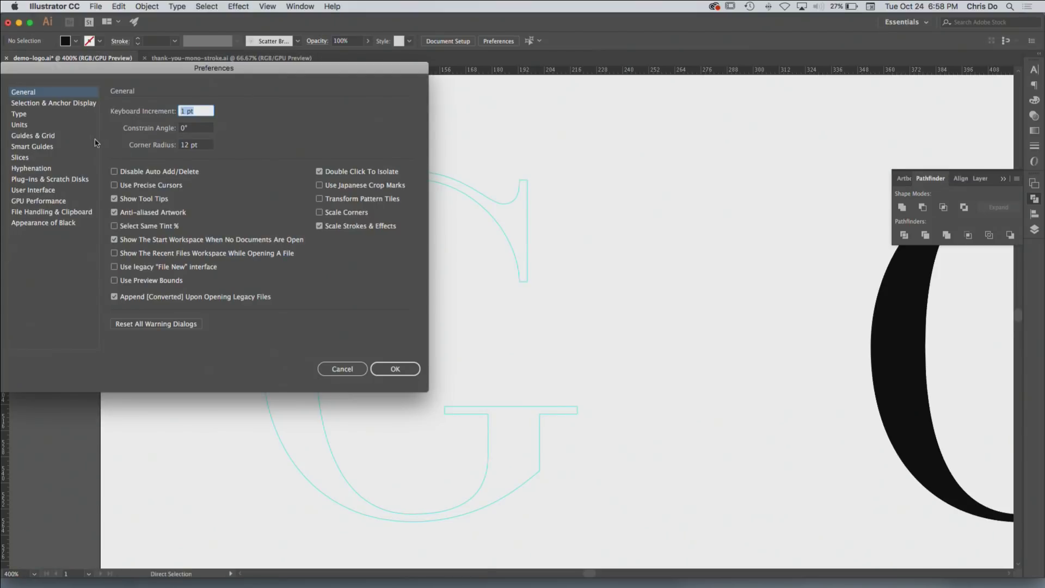
click(48, 136)
click(191, 141)
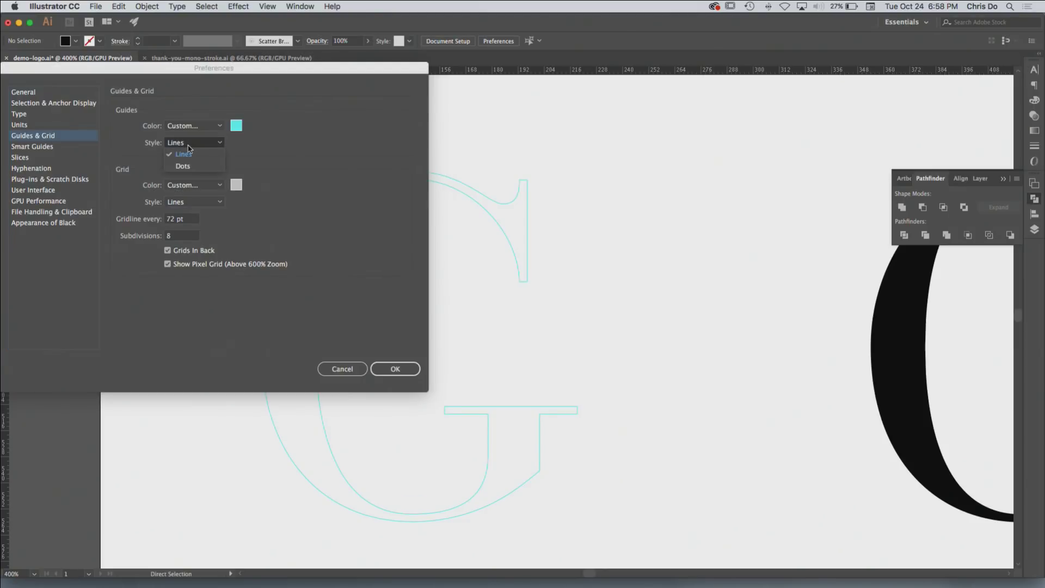
click(185, 162)
click(387, 365)
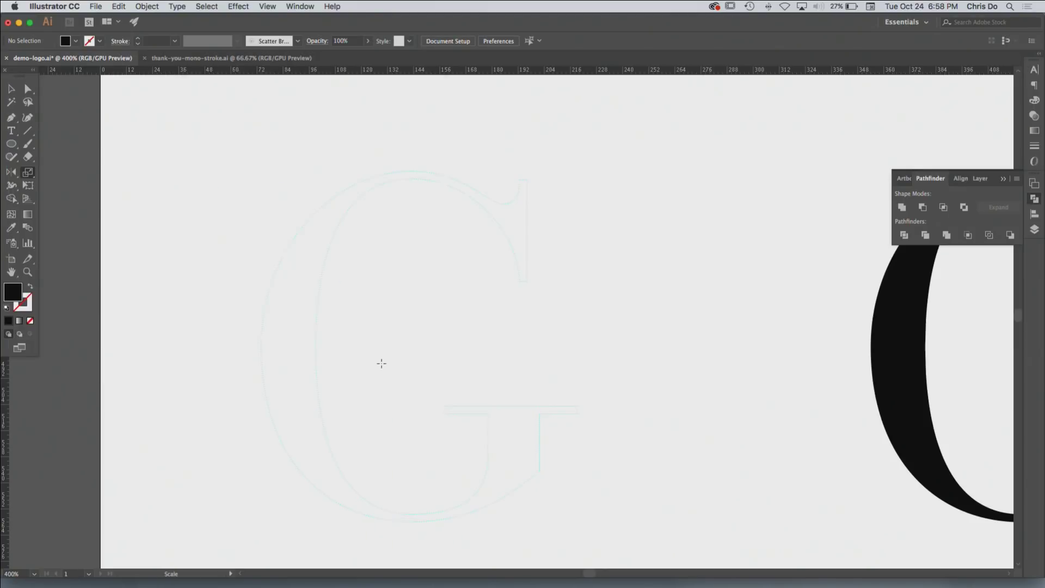
Release the G guides back to filled artwork and convert the letter to guides again
drag(394, 252, 455, 324)
key(super+y)
key(super+a)
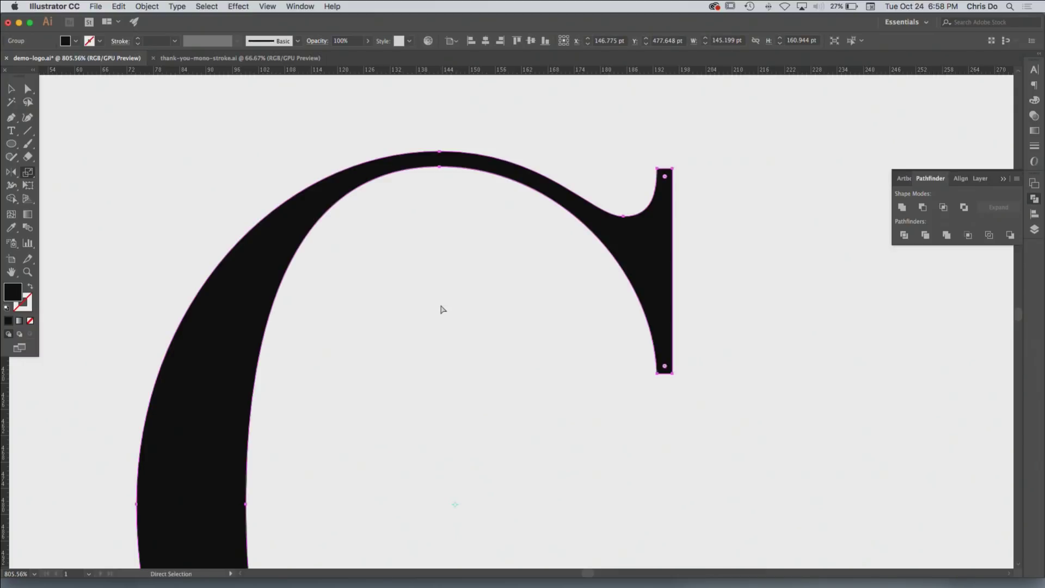
key(super+5)
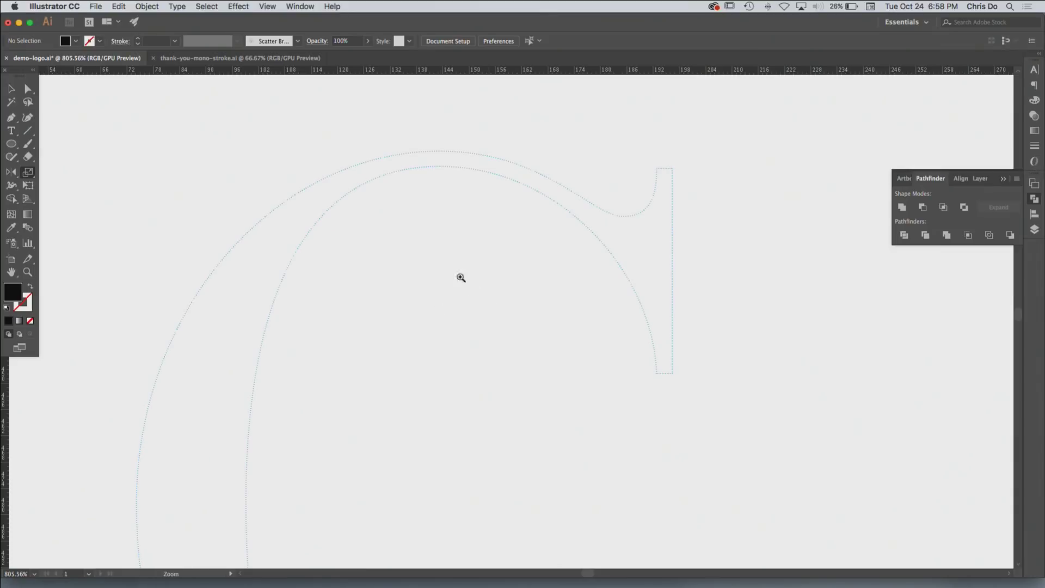
Trace the G's upper outer curve with the Pen tool, from the top extreme through the notch to the serif's upper inner corner
drag(448, 273, 531, 305)
drag(483, 346, 533, 463)
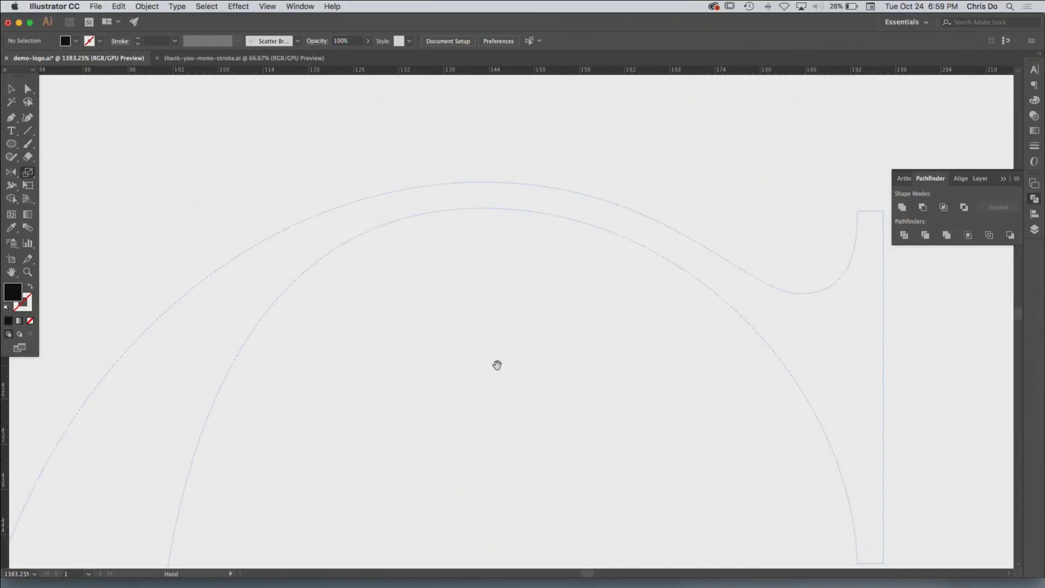
drag(506, 360, 450, 321)
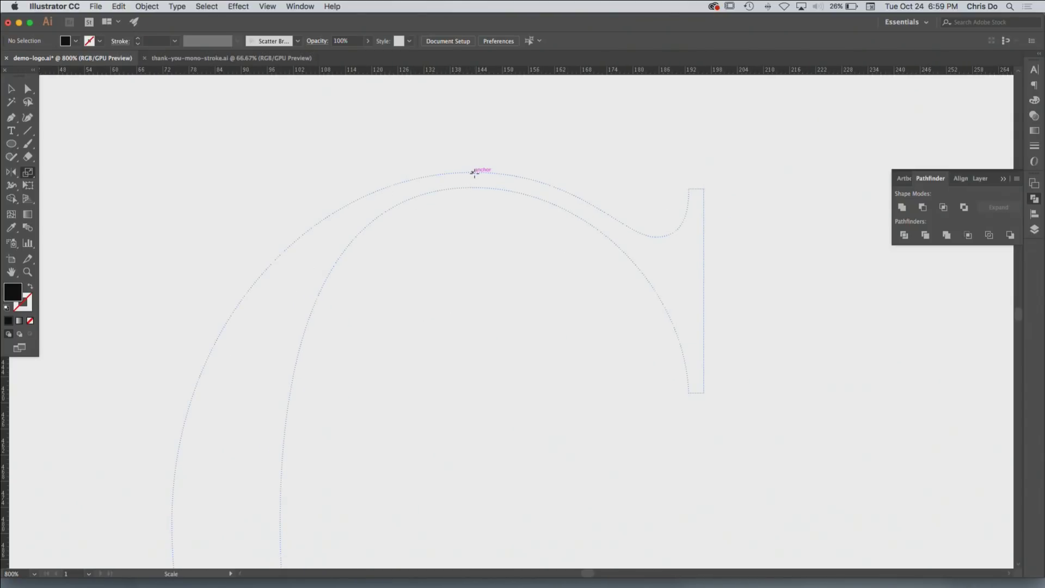
key(p)
drag(520, 177, 568, 178)
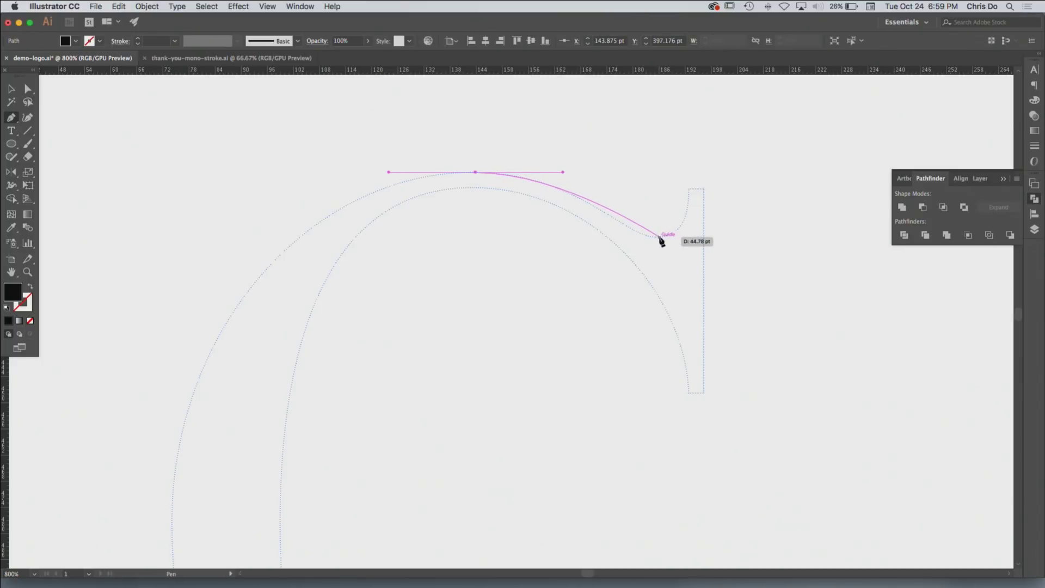
drag(660, 237, 690, 237)
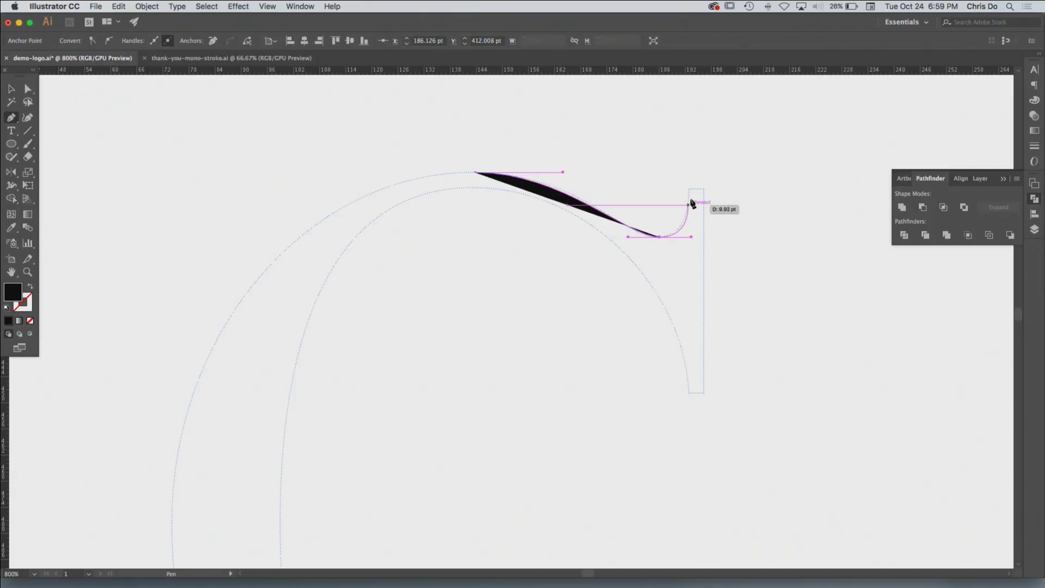
drag(689, 190, 689, 179)
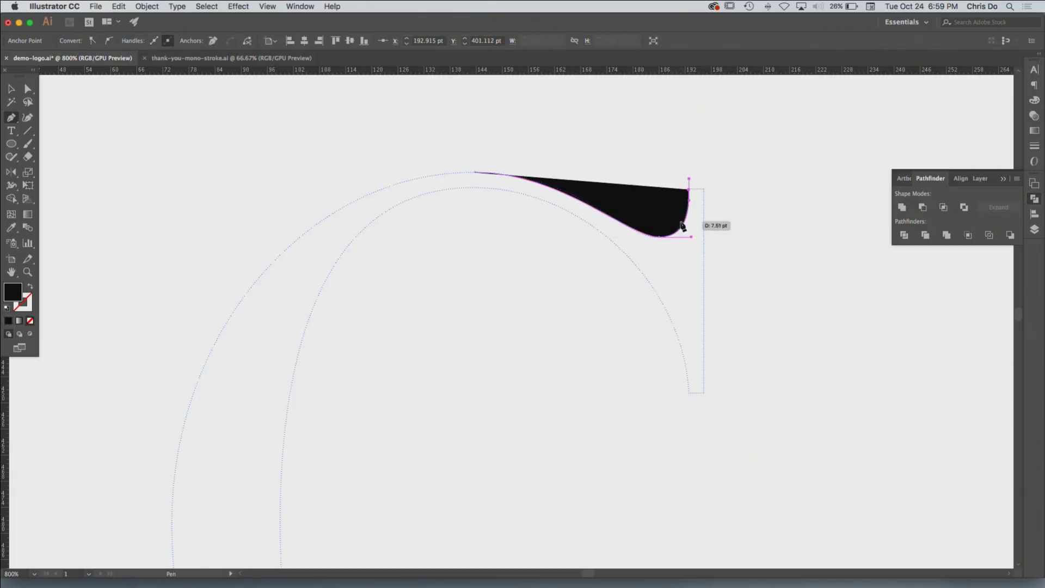
Swap the traced path's fill and stroke, set the stroke weight to 0.25 pt, and deselect the path
key(shift+x)
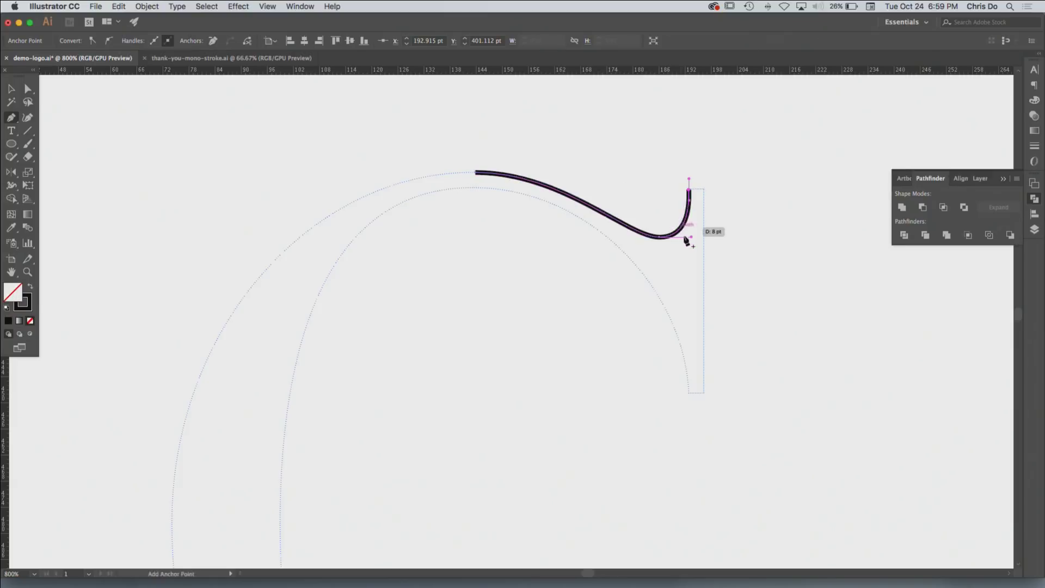
click(1034, 148)
scroll(955, 84, down, 4)
scroll(955, 85, up, 1)
super+click(740, 214)
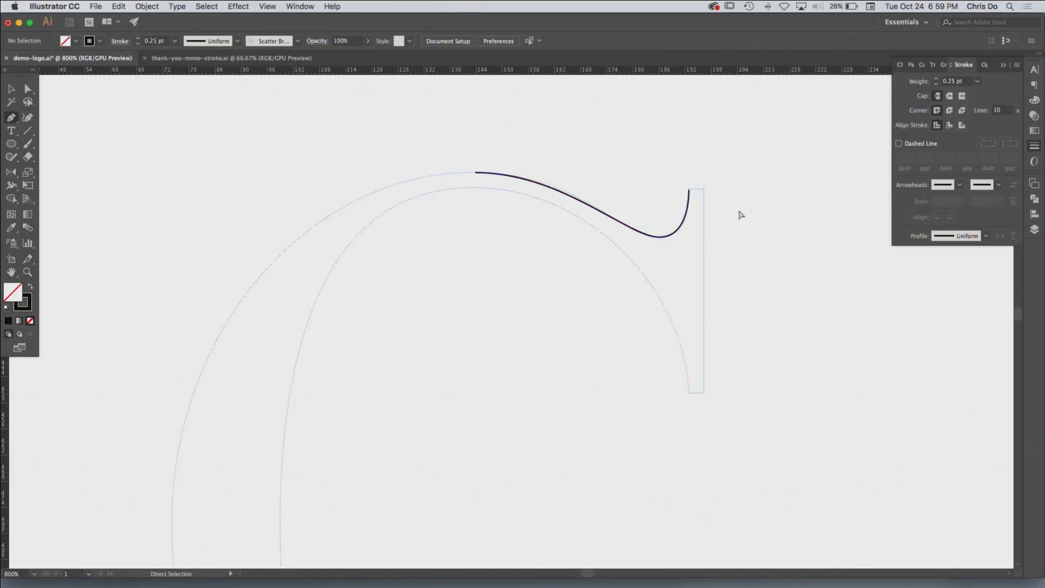
Continue the path along the upper serif's straight edges, placing corner anchors down to its lower inner corner
drag(703, 215, 745, 237)
super+click(690, 218)
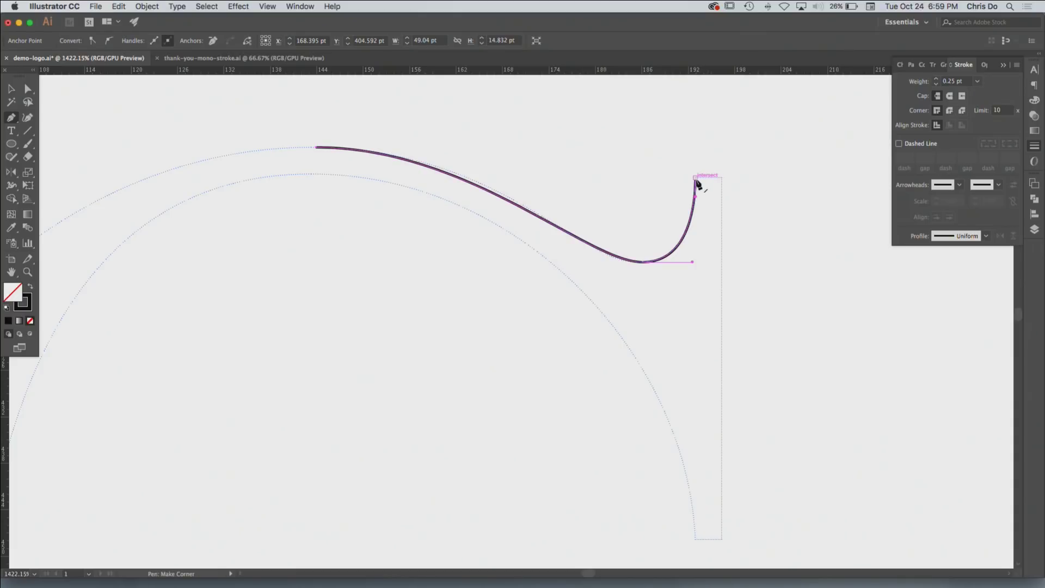
click(722, 177)
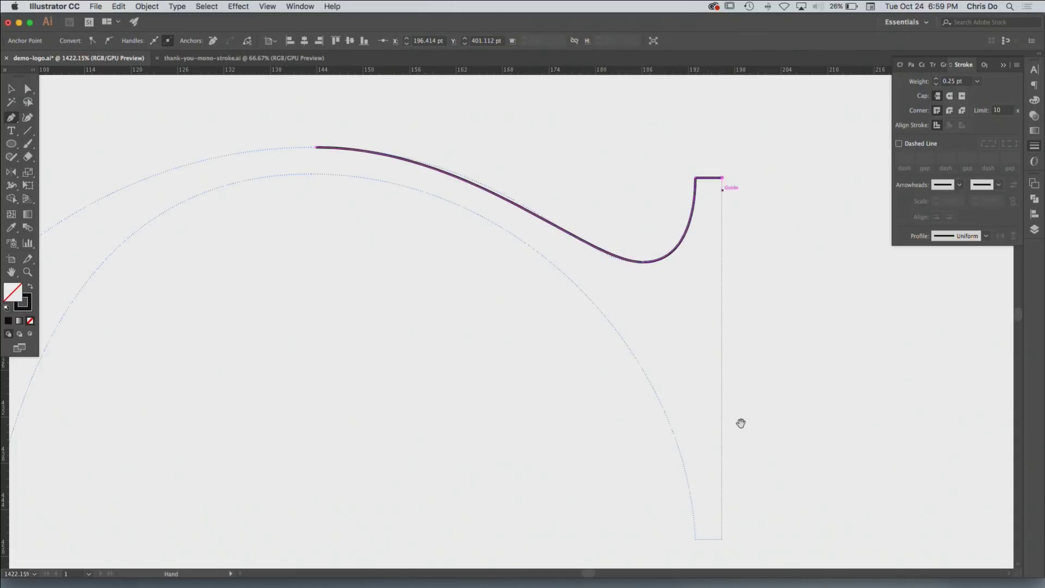
drag(742, 414, 743, 333)
click(723, 458)
click(723, 459)
click(697, 459)
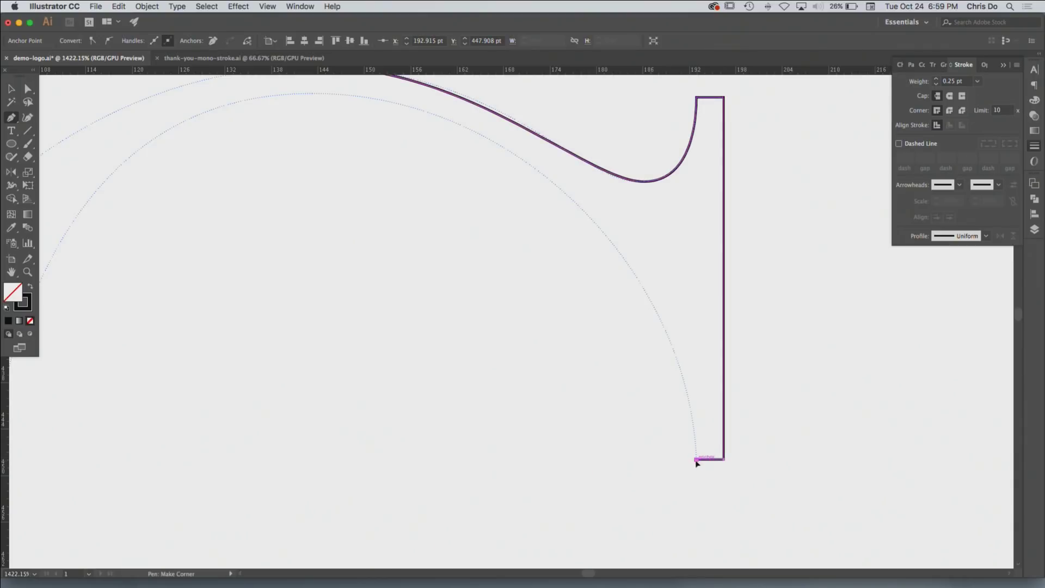
Trace the G's inner curve from the serif's lower corner over the inner top to the inner left extreme, using vertical and horizontal handles
shift+click(707, 365)
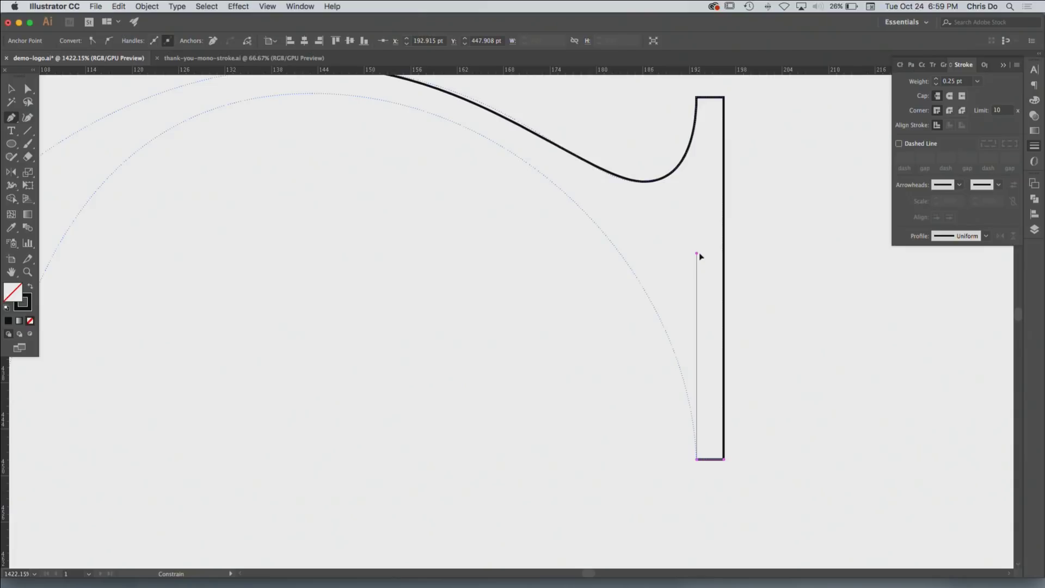
drag(701, 258, 698, 257)
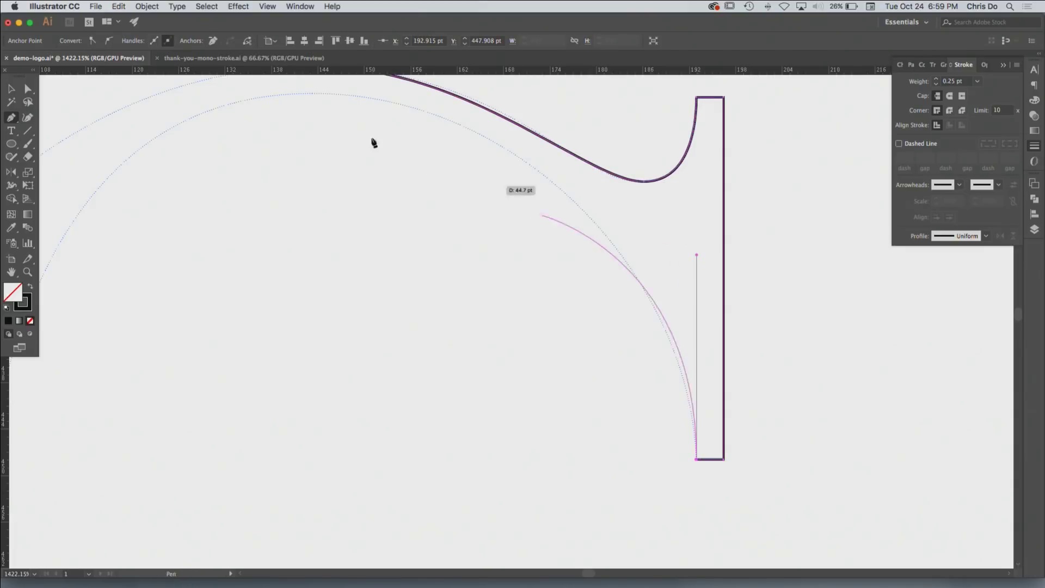
drag(362, 141, 464, 210)
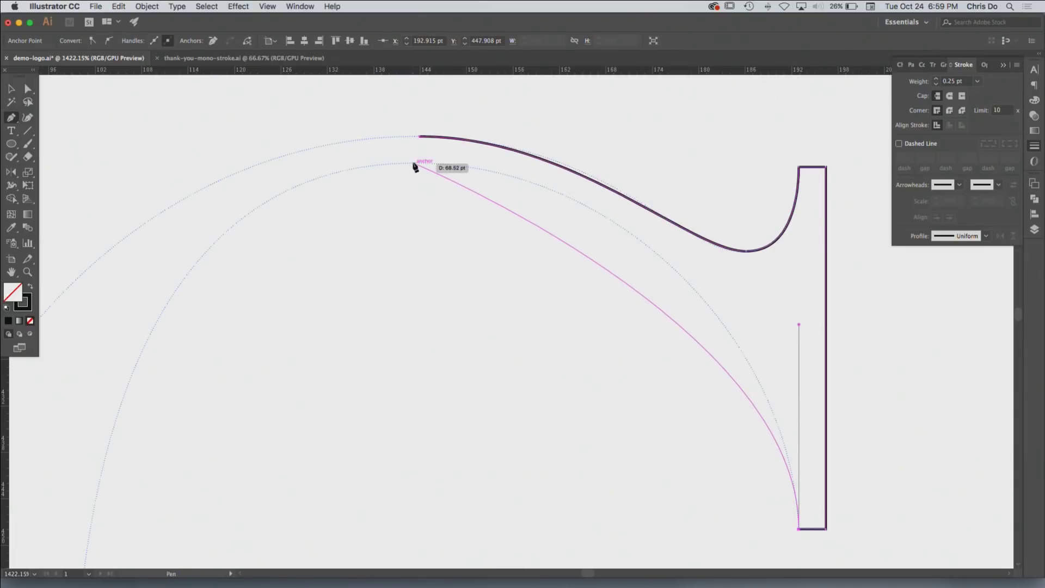
drag(411, 164, 219, 170)
alt+super+click(282, 293)
alt+super+click(566, 500)
drag(569, 464, 553, 361)
drag(348, 360, 341, 522)
Continue the inner curve around the bottom extreme to the start of the stem, retracting the outgoing handle there
alt+super+click(386, 444)
drag(515, 478, 326, 455)
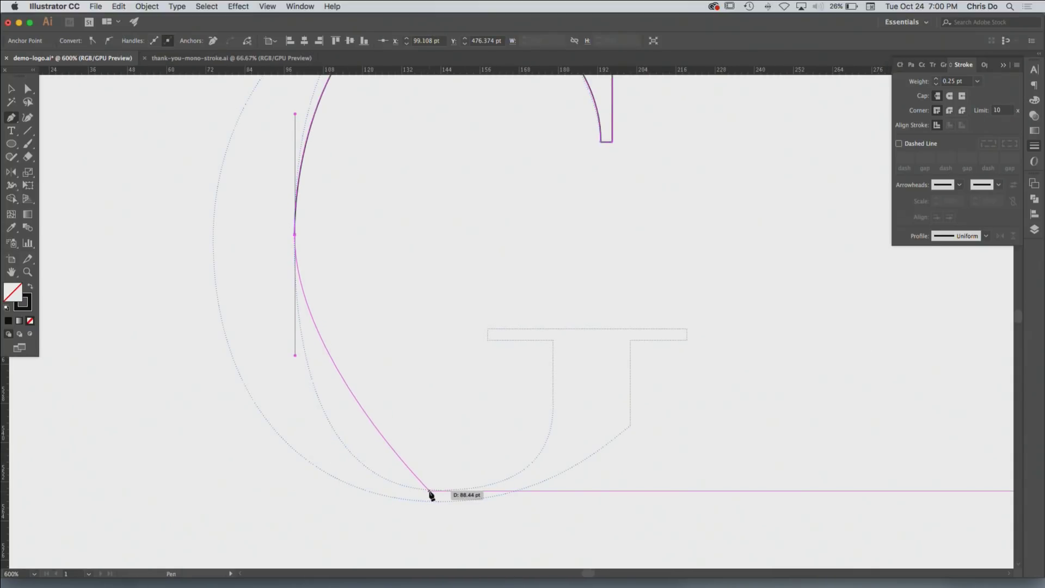
drag(429, 491, 523, 490)
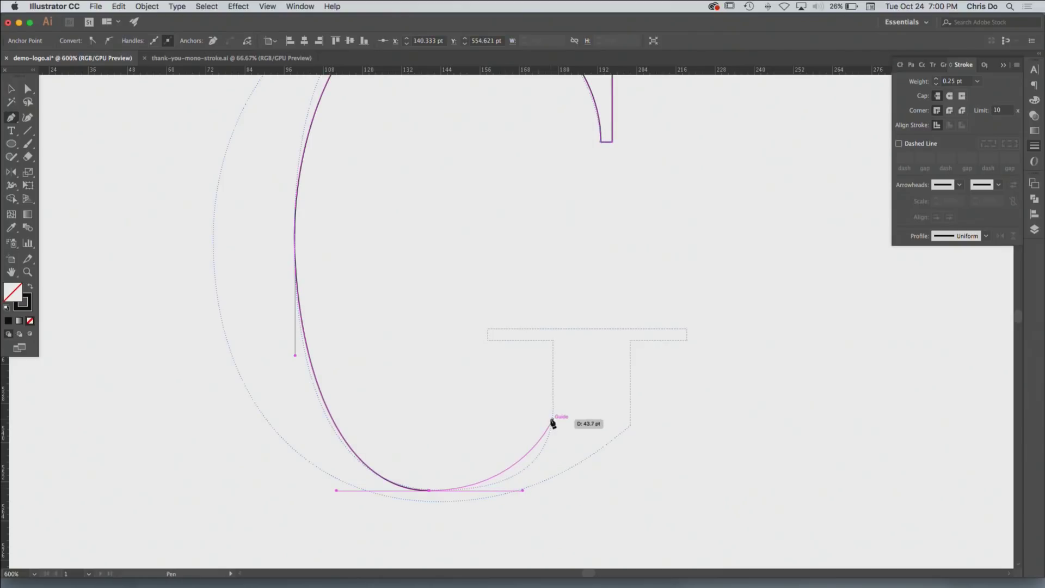
drag(553, 417, 553, 377)
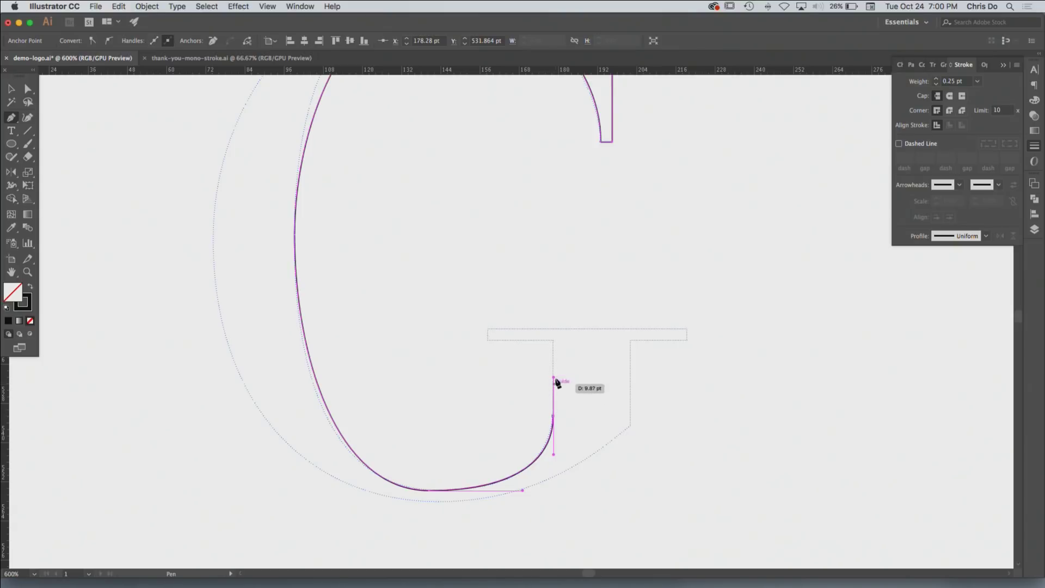
key(alt)
alt+click(554, 420)
Trace the straight edges of the stem and crossbar with corner anchors, ending at the stem's lower outer corner
click(554, 341)
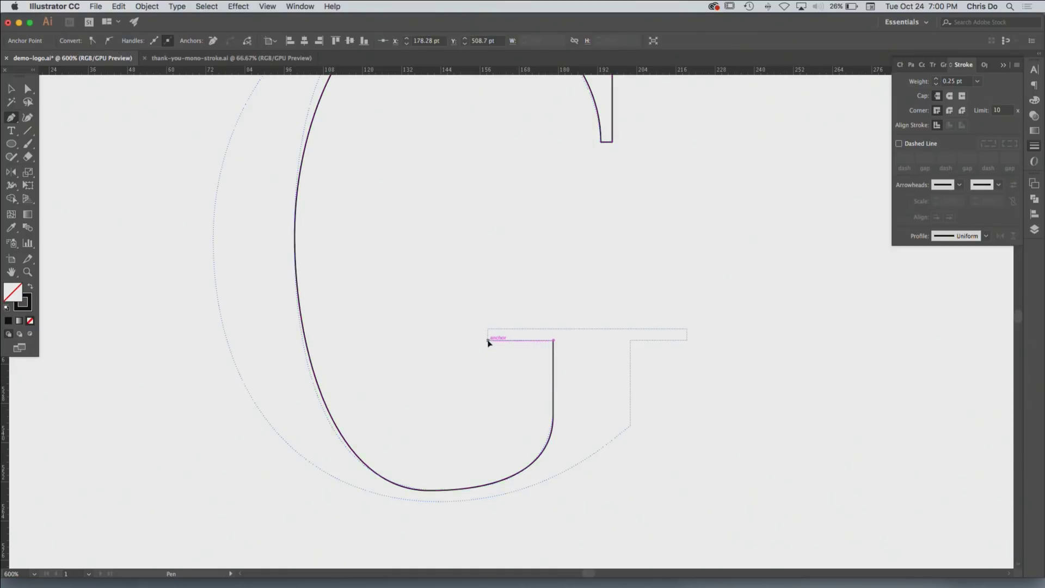
click(488, 341)
click(488, 328)
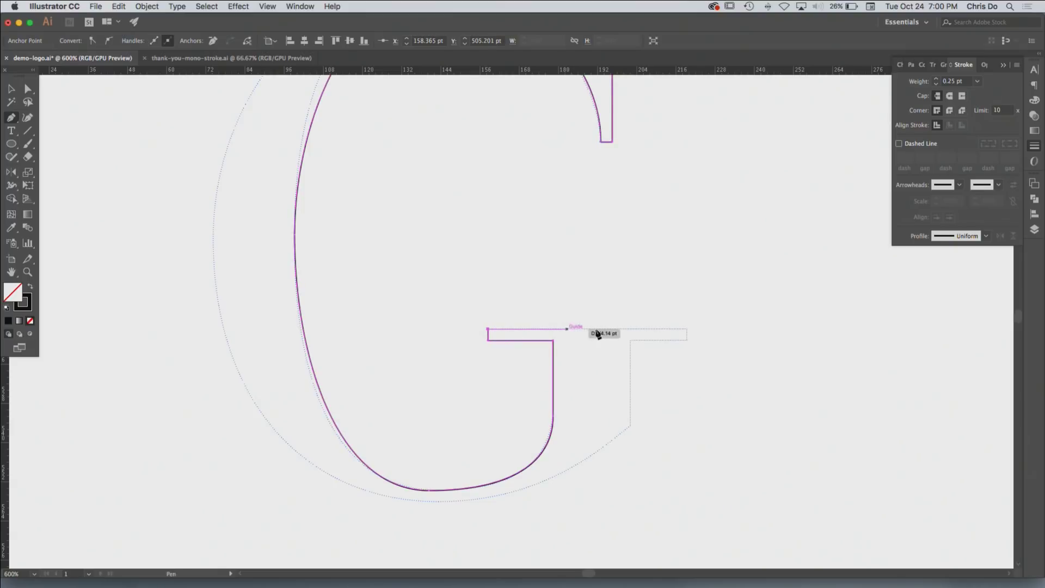
click(687, 328)
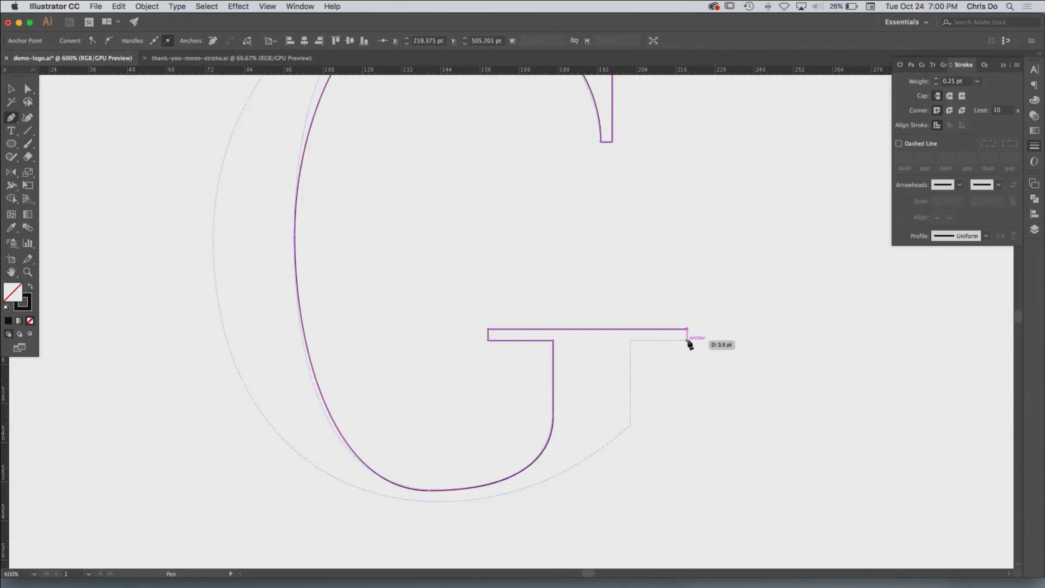
click(687, 340)
click(631, 340)
click(631, 426)
click(613, 439)
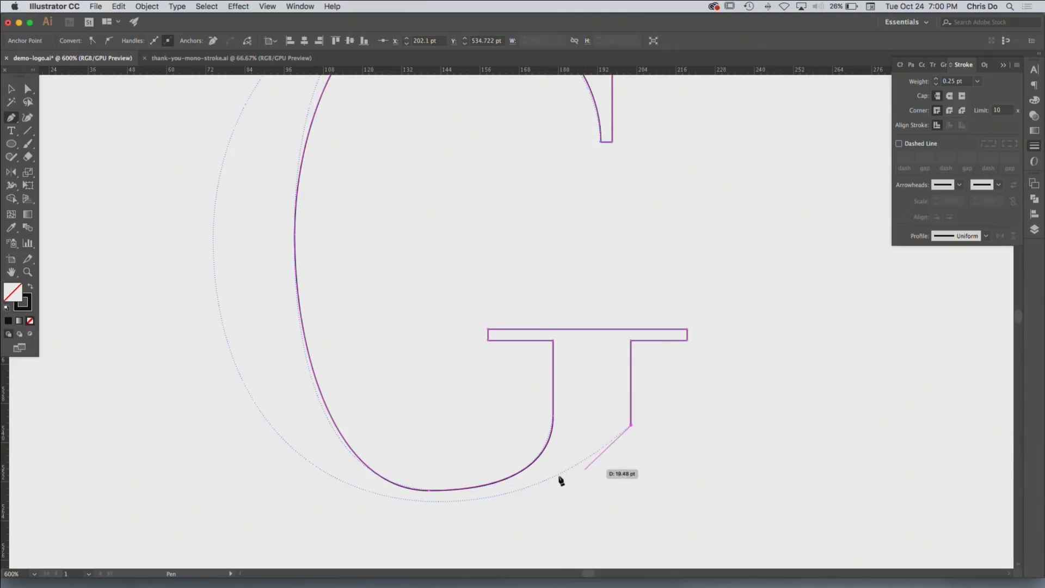
drag(524, 492, 420, 493)
key(super)
key(super+z)
Pull a diagonal handle from the stem's lower outer corner and place the outer bottom extreme anchor with horizontal handles
click(631, 425)
click(569, 477)
drag(421, 502, 314, 495)
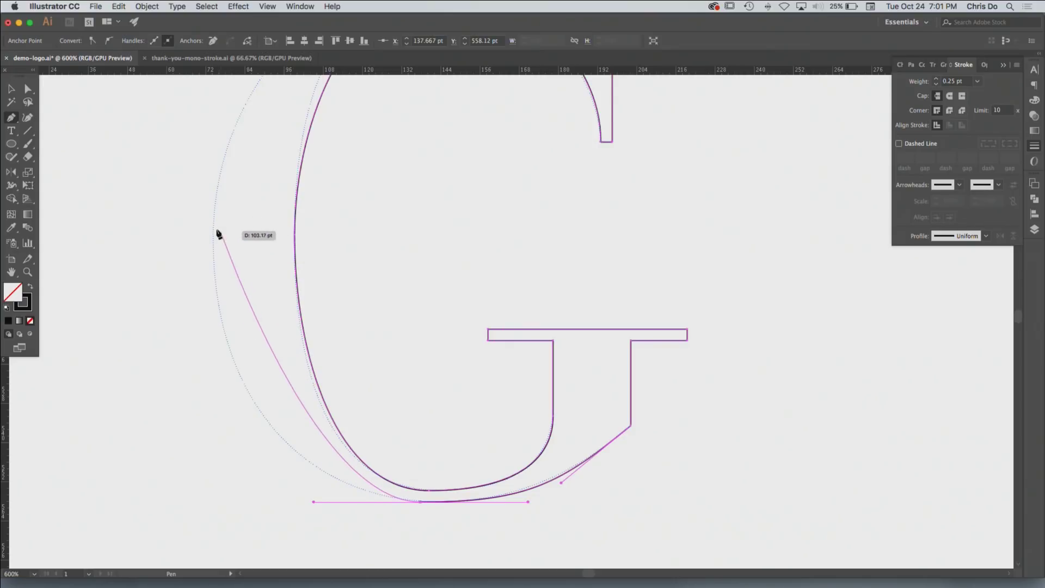
Trace the outer curve through the outer left extreme with vertical handles and close the path at the outer top anchor with a horizontal handle
drag(213, 223, 145, 284)
key(super+z)
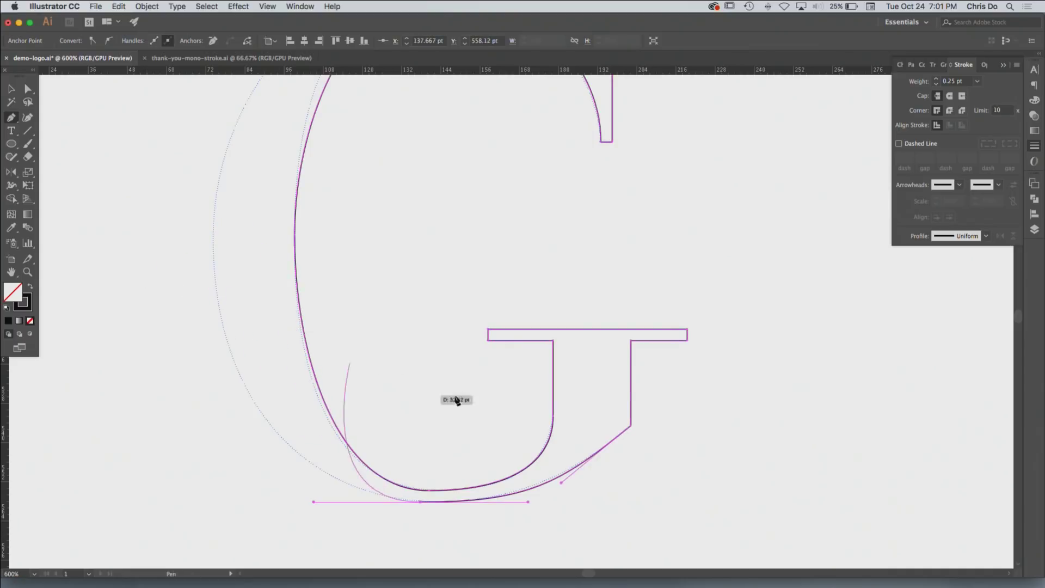
drag(455, 398, 477, 425)
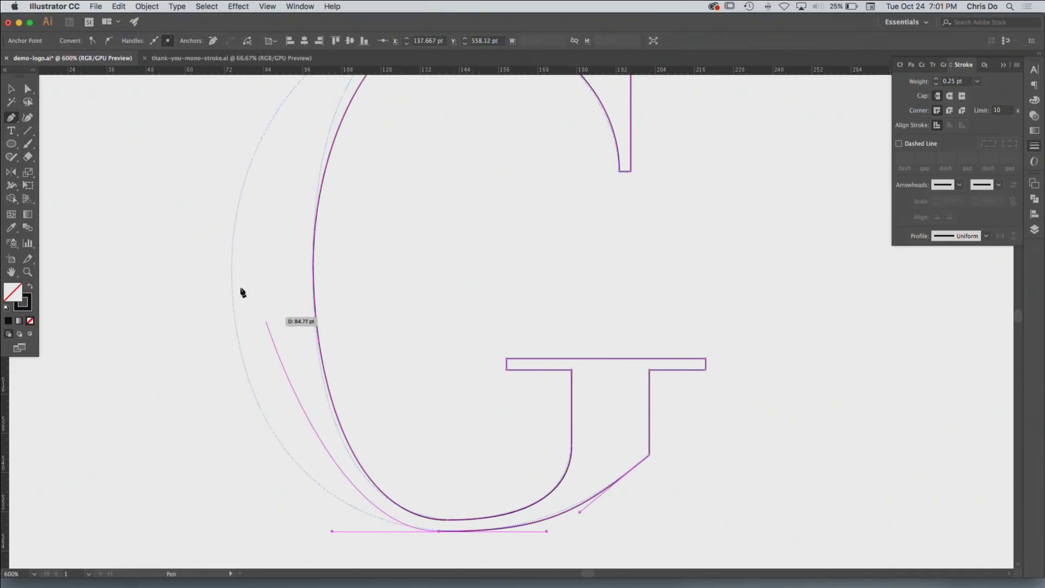
drag(233, 268, 260, 115)
scroll(270, 361, up, 5)
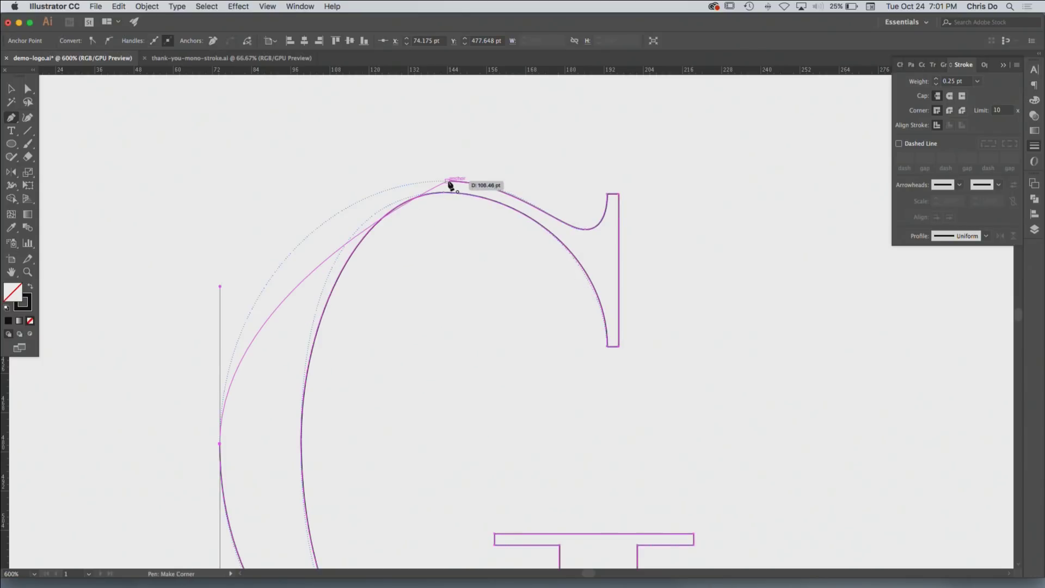
drag(450, 184, 524, 188)
drag(373, 183, 331, 184)
Lengthen the inner top anchor's left horizontal handle until the upper left inner curve fits the guide
key(space)
drag(387, 310, 418, 232)
super+click(354, 233)
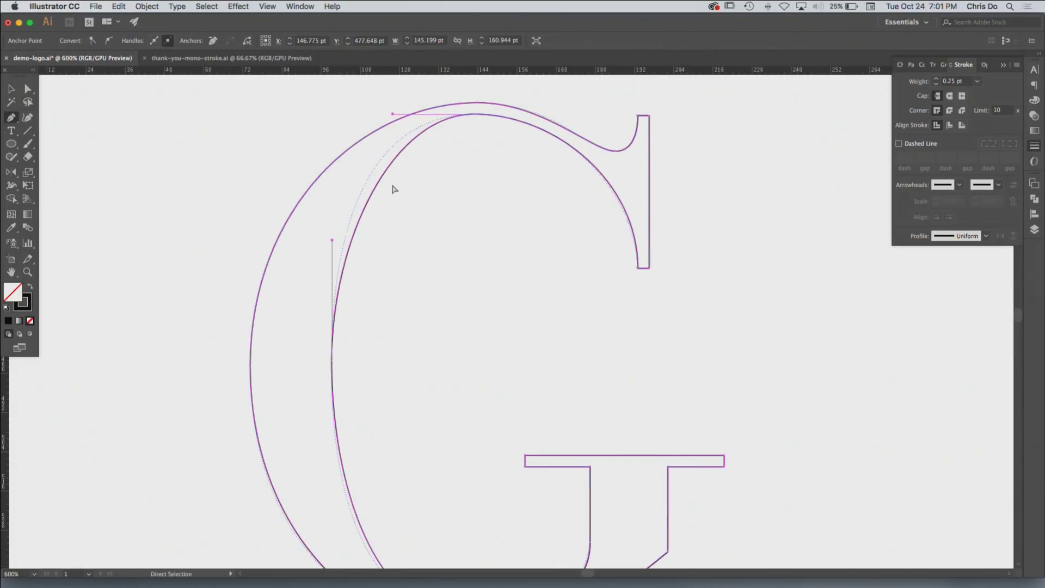
drag(392, 114, 366, 115)
key(space)
Lengthen the outer top anchor's right horizontal handle to fit the curve leading into the upper serif
drag(497, 343, 490, 356)
super+click(543, 177)
drag(534, 154, 565, 285)
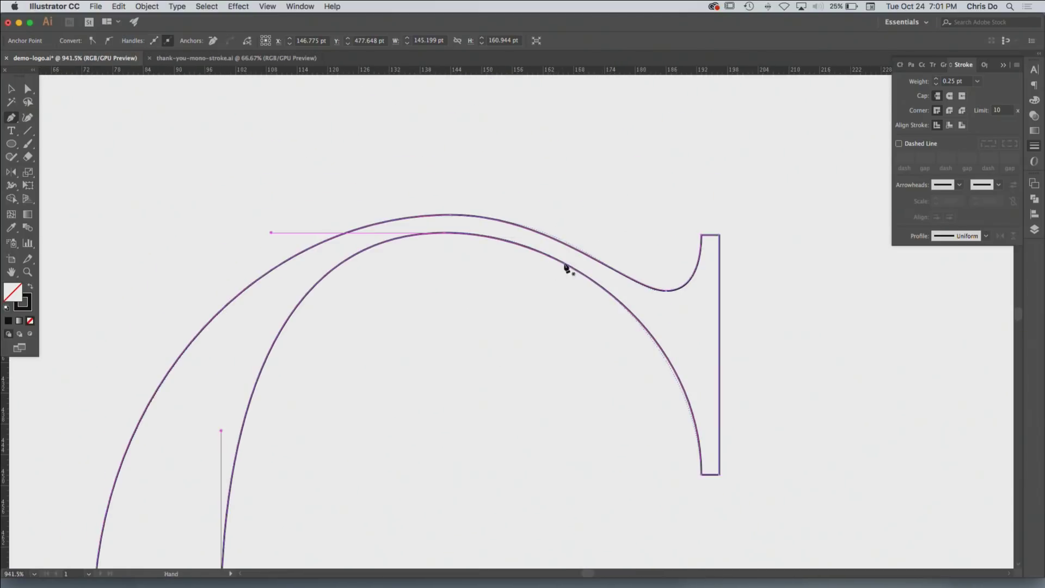
super+click(552, 237)
drag(553, 215, 568, 215)
Adjust the handles of the upper right inner curve, at the serif's lower corner and the inner top anchor, to match the guide
click(647, 255)
key(space)
drag(617, 374, 609, 288)
mouse_move(676, 251)
mouse_down()
mouse_move(644, 269)
mouse_move(682, 265)
mouse_move(689, 249)
mouse_up()
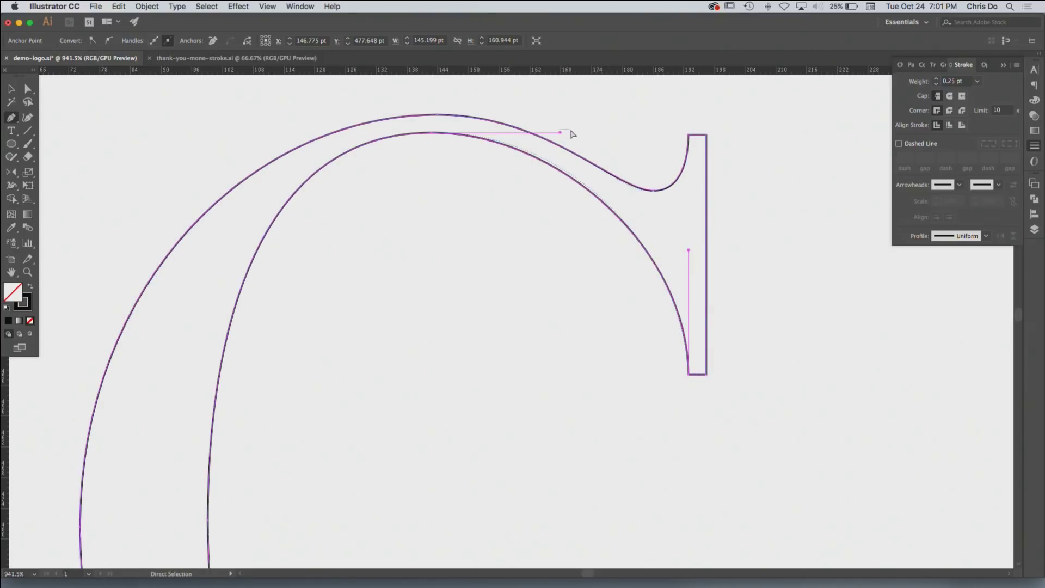
drag(561, 132, 571, 133)
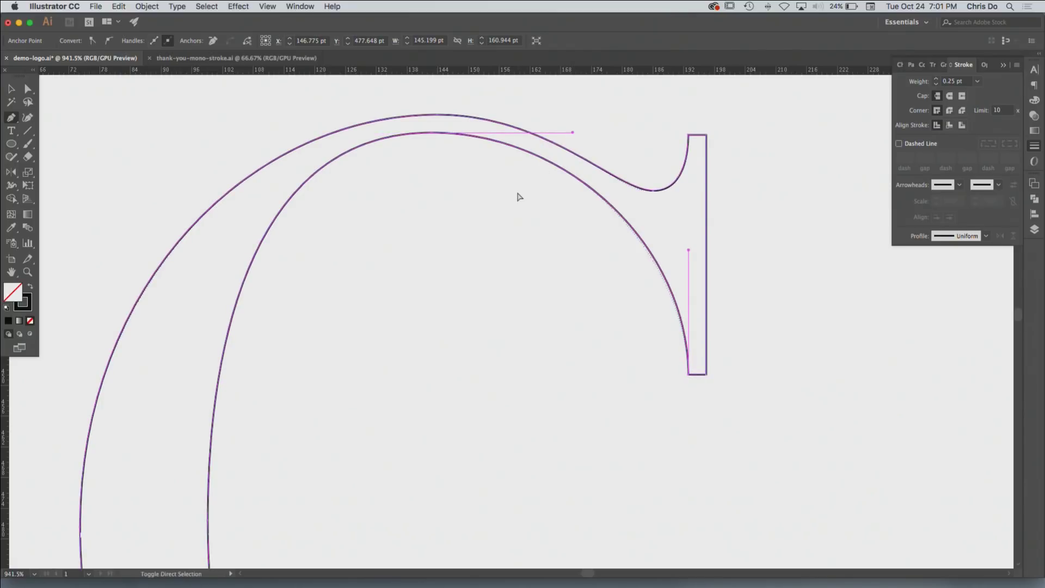
super+click(517, 196)
Shorten the vertical handle at the upper serif's lower inner corner to fit the guide closely, and deselect the path
click(665, 251)
key(p)
drag(408, 290, 491, 289)
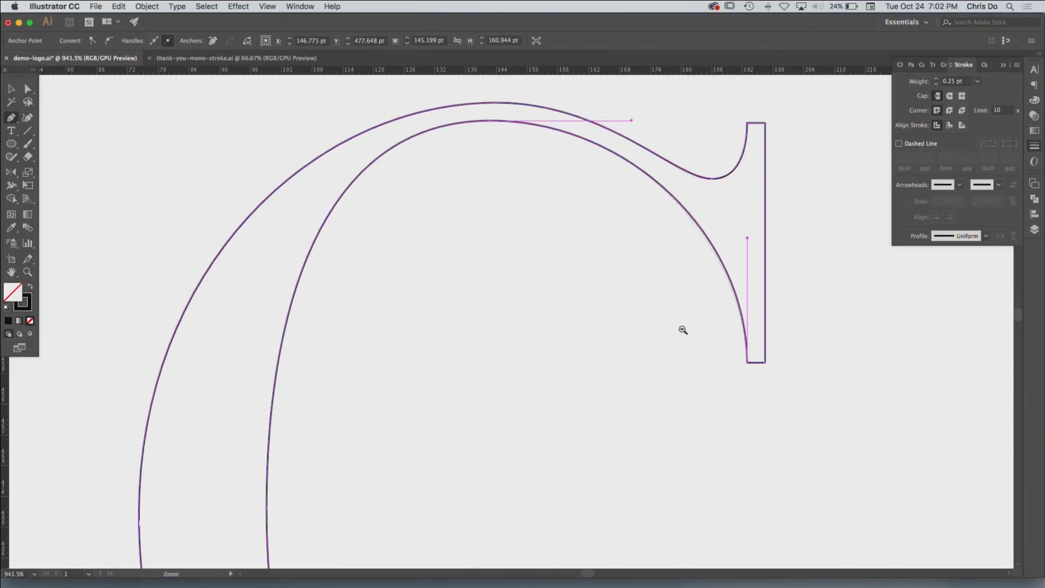
click(704, 312)
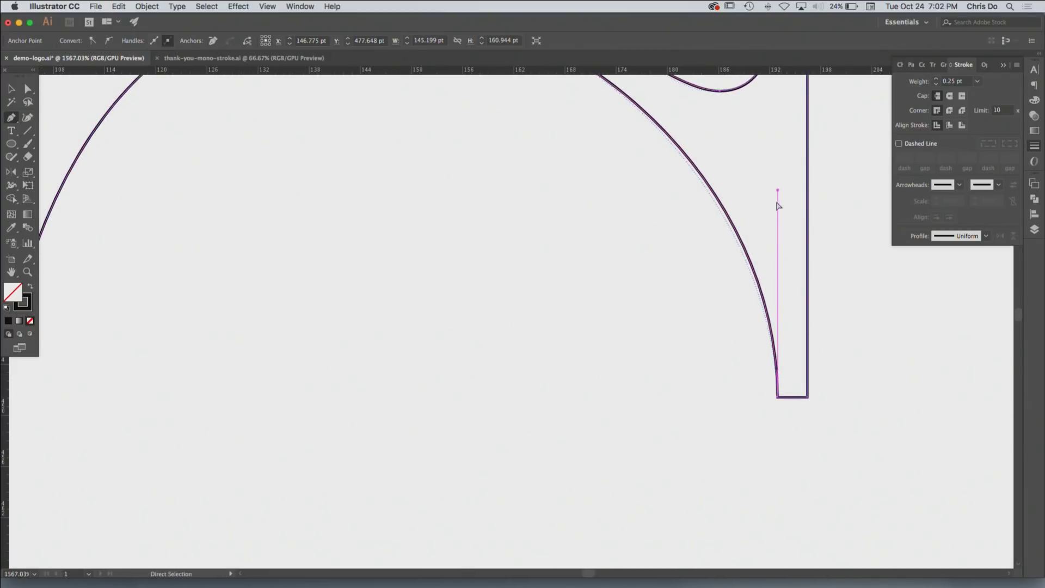
drag(778, 193, 775, 208)
alt+click(708, 235)
alt+click(708, 235)
drag(503, 261, 649, 200)
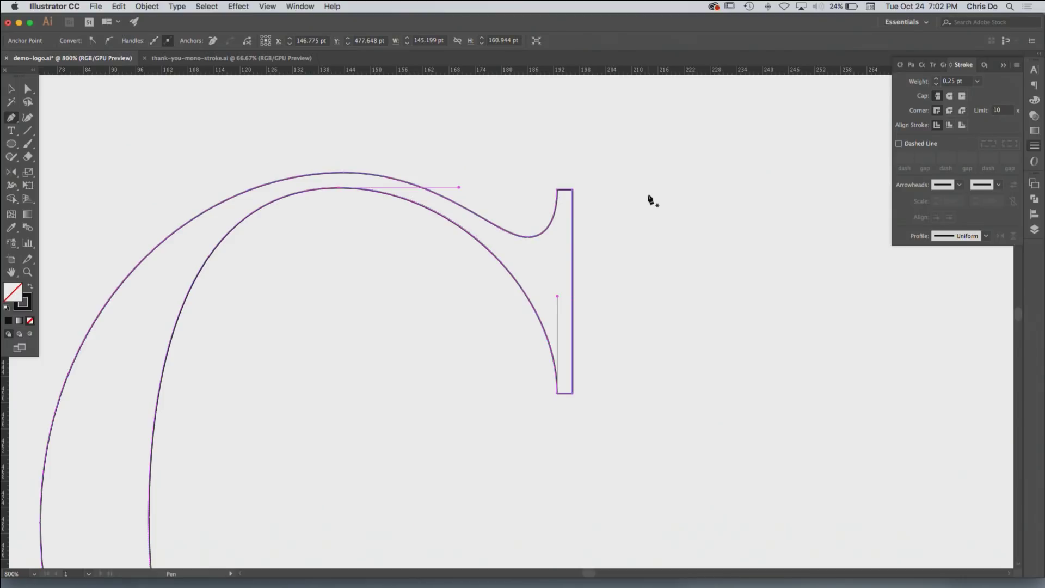
super+click(687, 213)
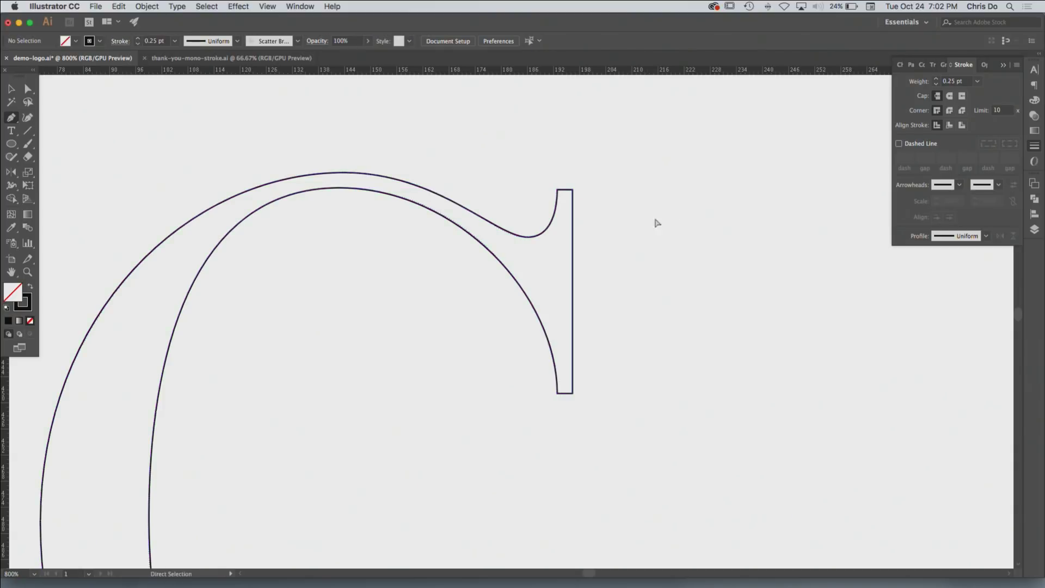
Lengthen the inner left extreme's lower handle and fine-tune the inner bottom anchor's left handle to fit the guide, and deselect
drag(523, 272, 668, 211)
drag(466, 296, 511, 215)
drag(430, 329, 444, 280)
alt+super+click(427, 324)
drag(461, 354, 379, 382)
super+click(358, 334)
scroll(400, 349, down, 5)
drag(369, 336, 368, 356)
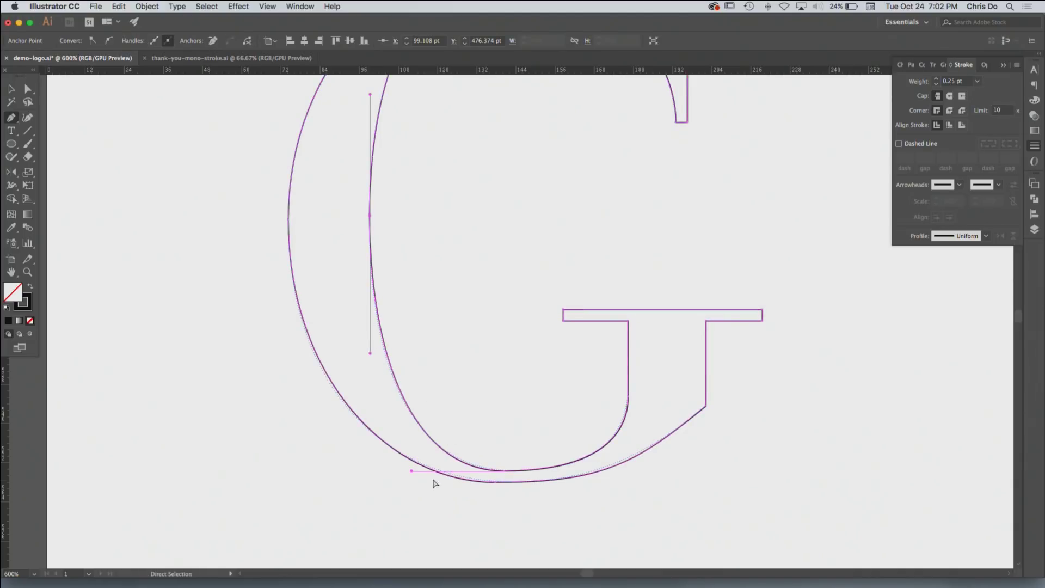
drag(413, 473, 411, 475)
click(642, 478)
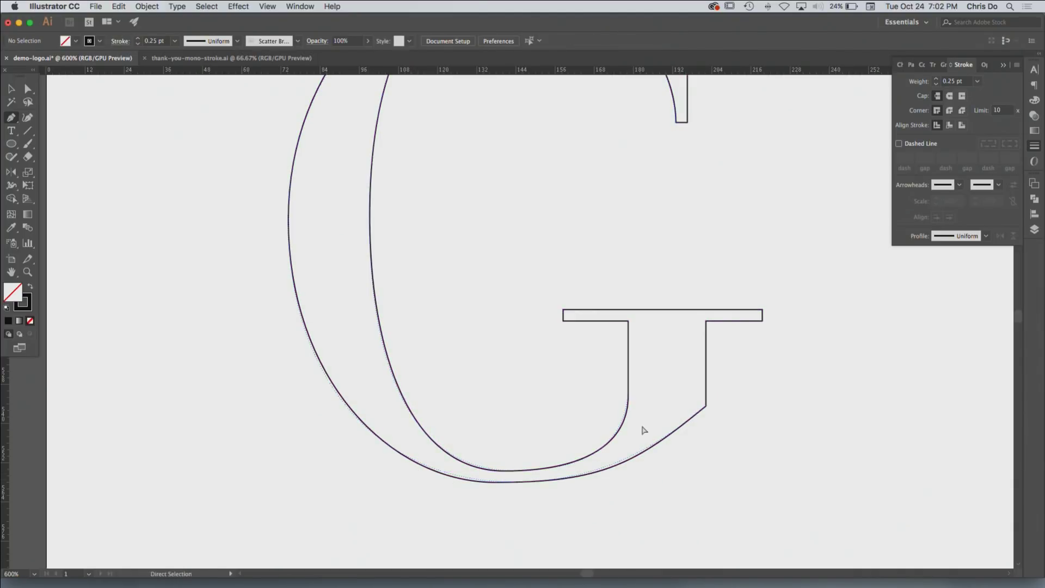
Move the anchor where the inner curve meets the stem slightly up along the stem, and deselect the path
click(612, 438)
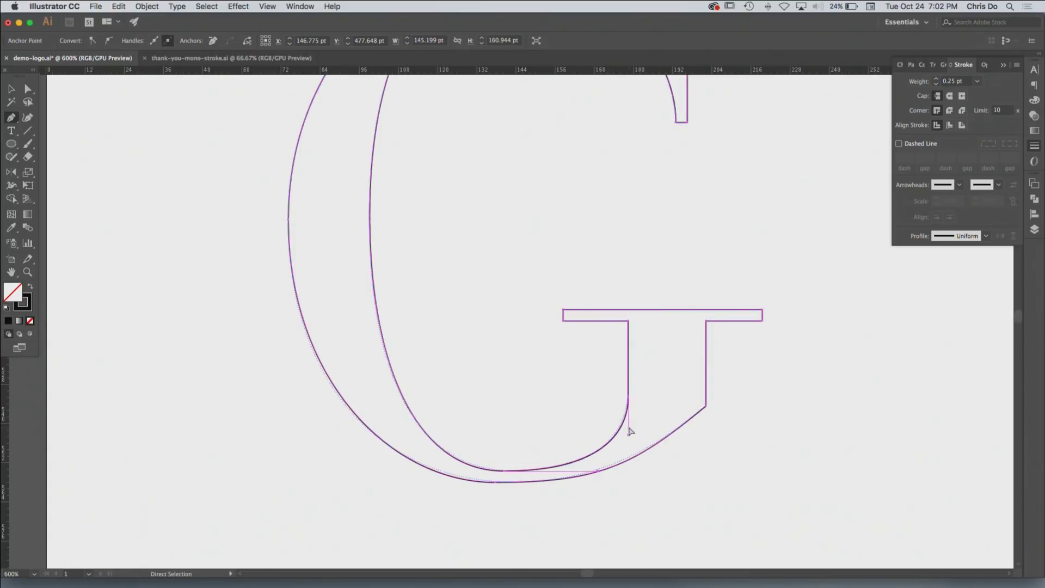
drag(629, 399, 630, 393)
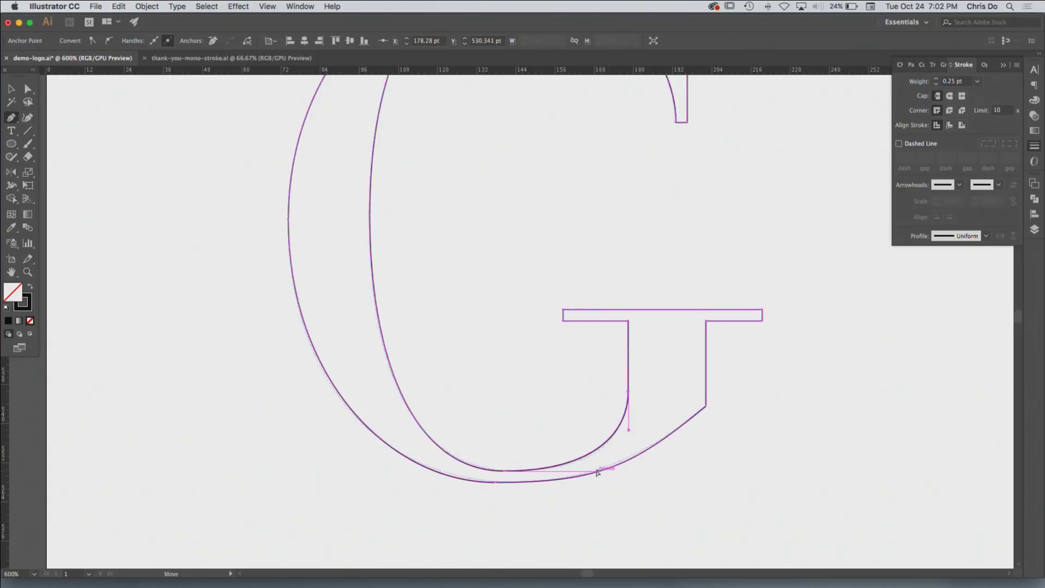
click(669, 473)
Adjust the diagonal handle of the stem's lower outer corner so the lower right outer curve fits the guide
click(640, 459)
click(637, 467)
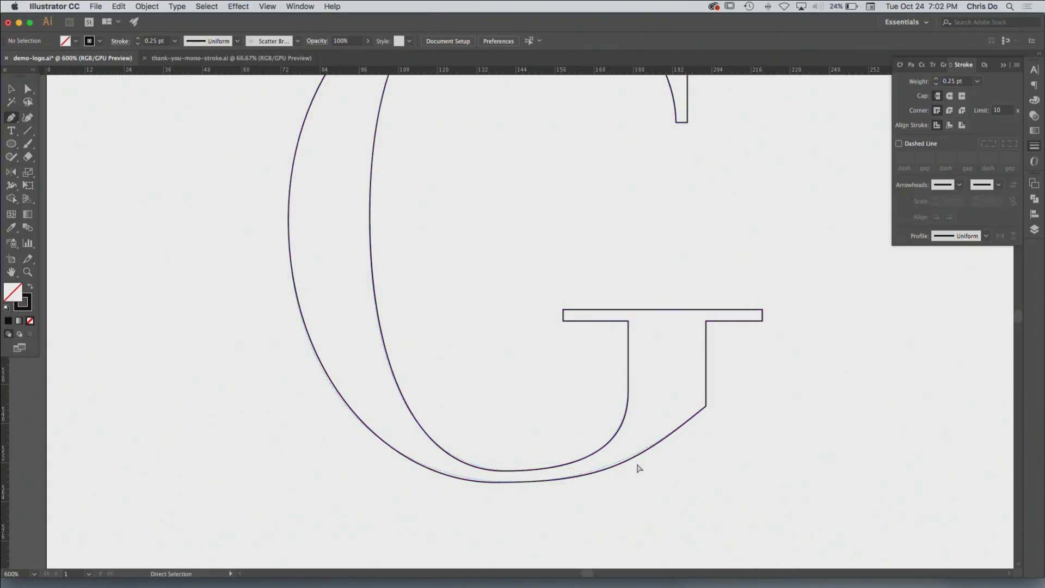
click(637, 463)
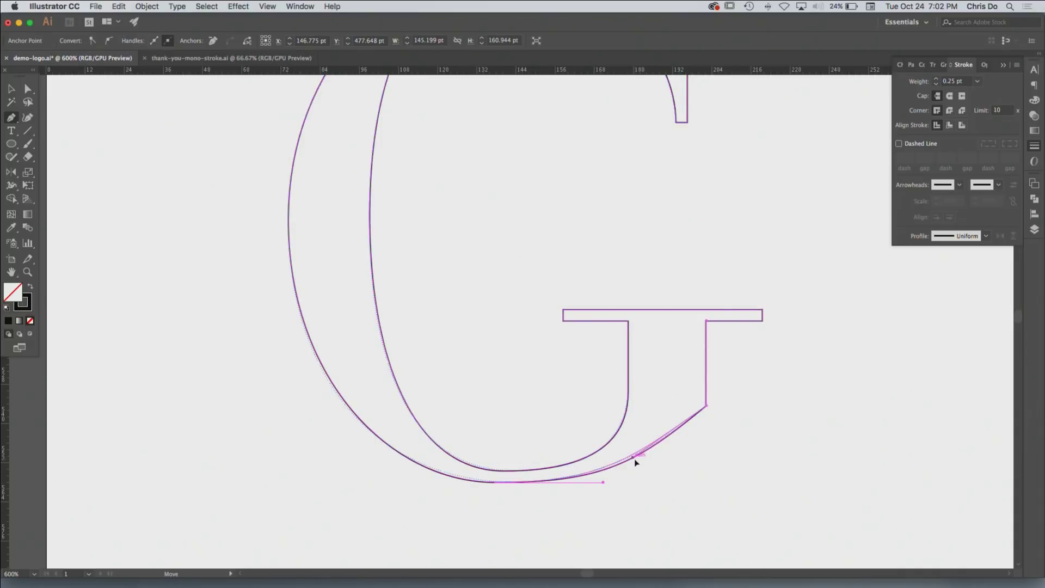
click(645, 498)
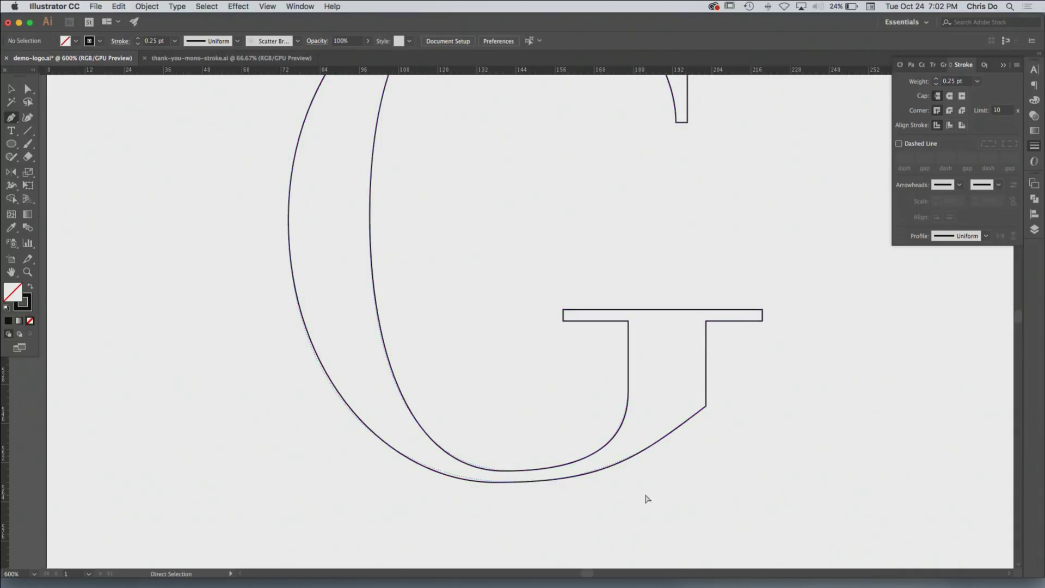
Shift the outer bottom extreme anchor to about X 141.9 pt and adjust both its horizontal handles to fit the guide
drag(491, 493, 590, 503)
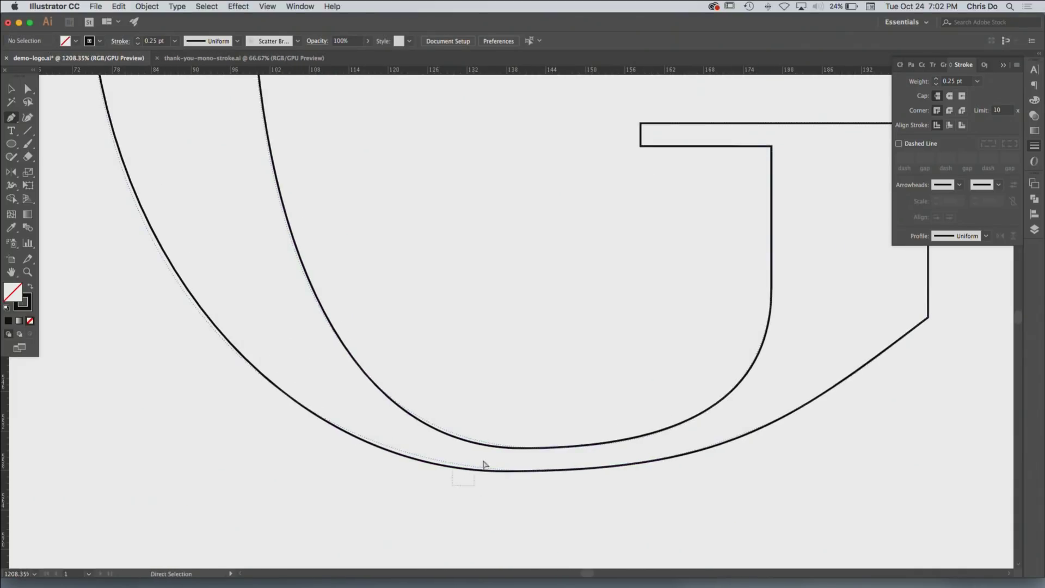
super+click(503, 470)
drag(288, 471, 366, 482)
click(508, 471)
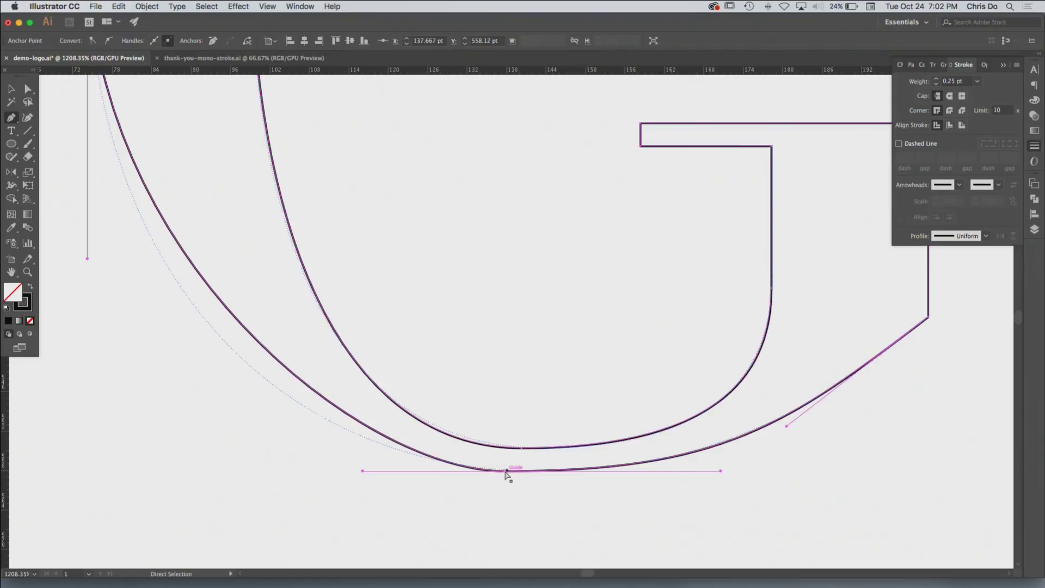
drag(507, 472, 533, 474)
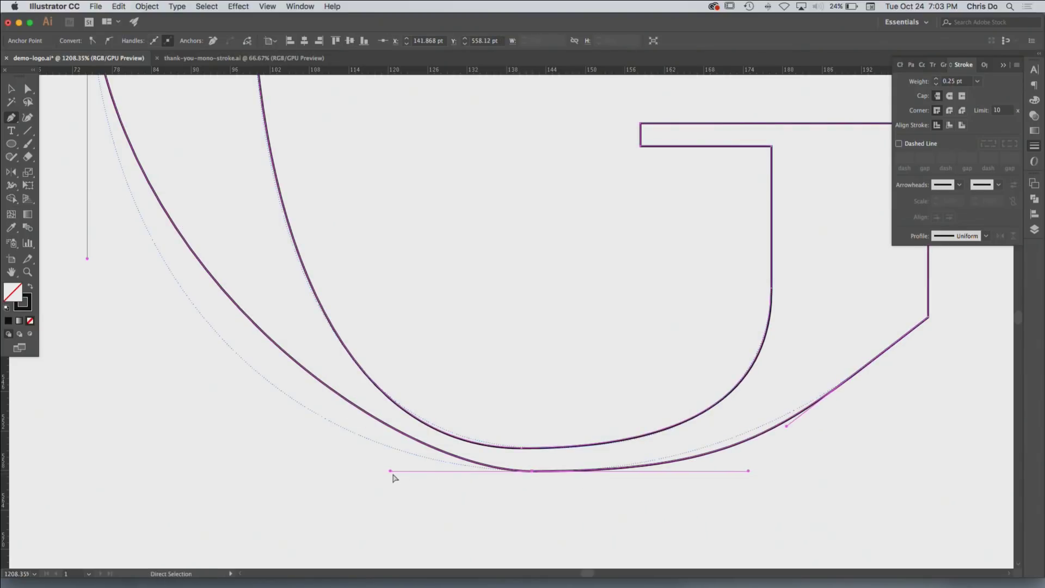
drag(390, 471, 272, 469)
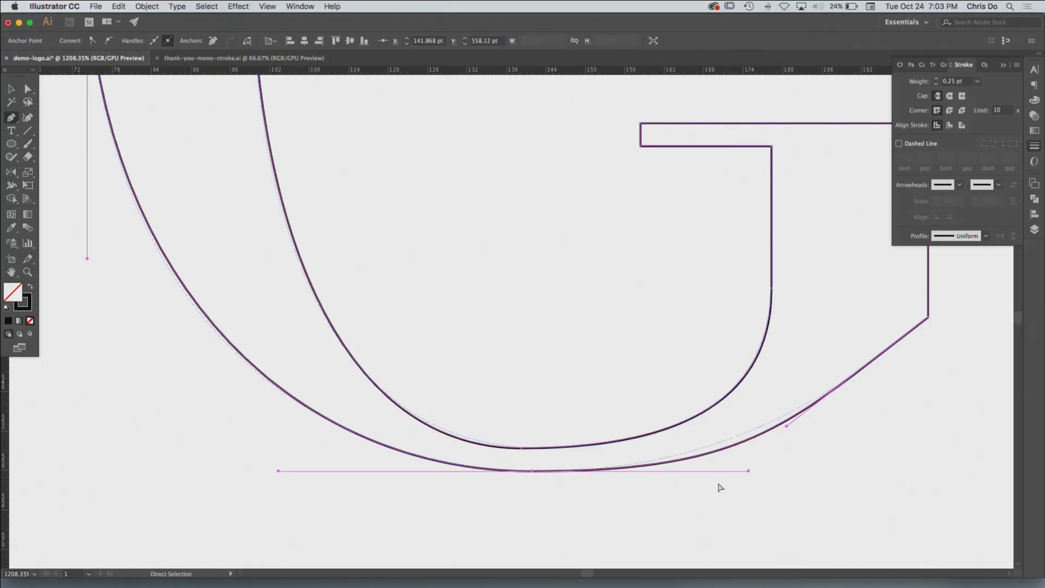
drag(748, 471, 728, 462)
super+click(798, 436)
Swap the finished G path's stroke and fill to make the letter solid black, and deselect it
alt+super+click(547, 434)
alt+super+click(547, 433)
super+click(547, 433)
drag(533, 370, 546, 563)
alt+super+click(561, 189)
alt+super+click(561, 188)
alt+super+click(555, 189)
mouse_move(554, 188)
mouse_down()
mouse_move(548, 215)
mouse_move(561, 197)
mouse_up()
super+click(514, 239)
key(shift+x)
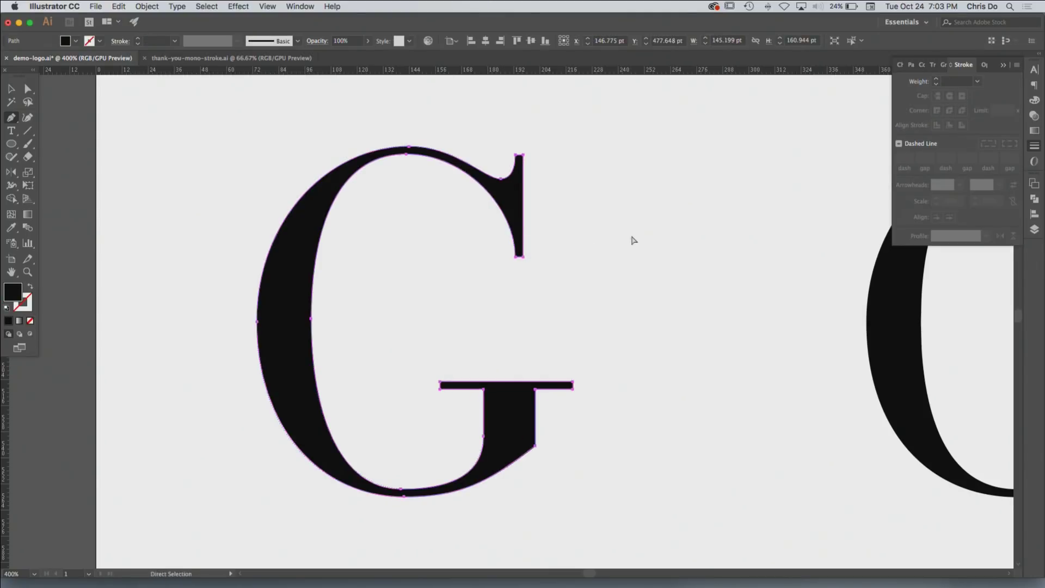
super+click(632, 239)
Average the crossbar's four lower anchor points and deselect them
drag(704, 287, 717, 268)
drag(497, 377, 663, 421)
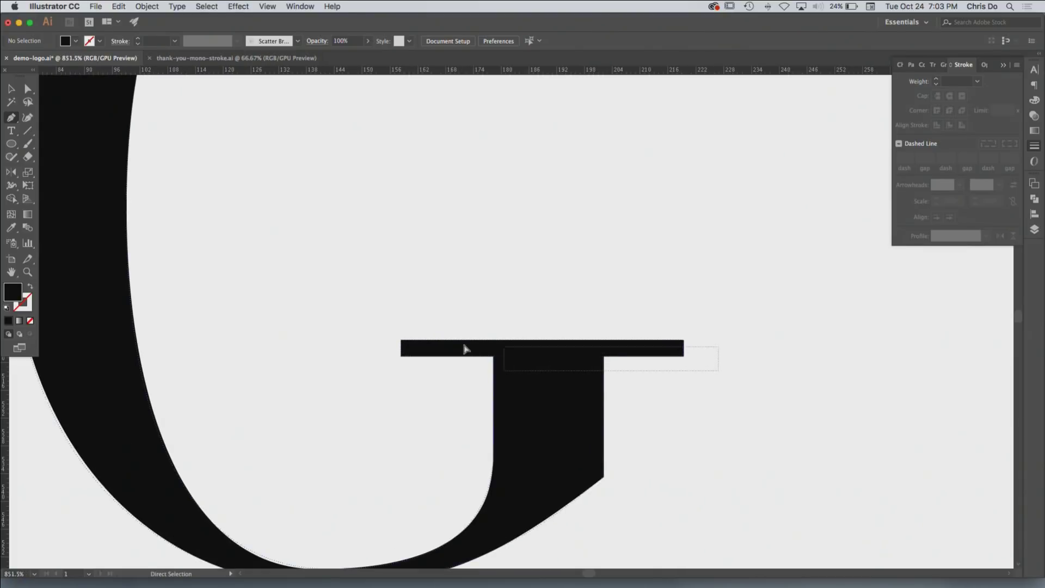
drag(456, 344, 377, 352)
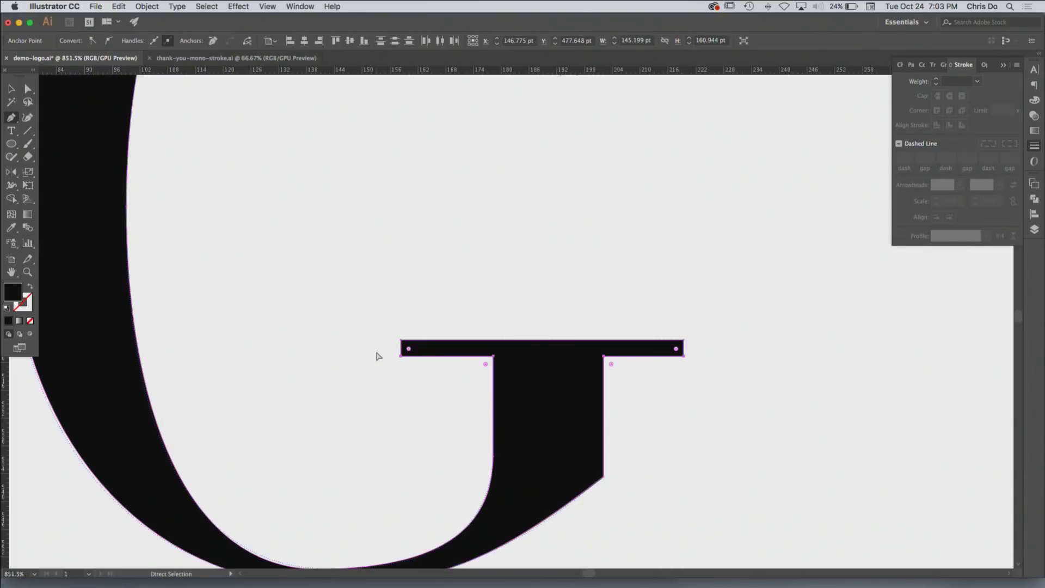
key(alt+super+j)
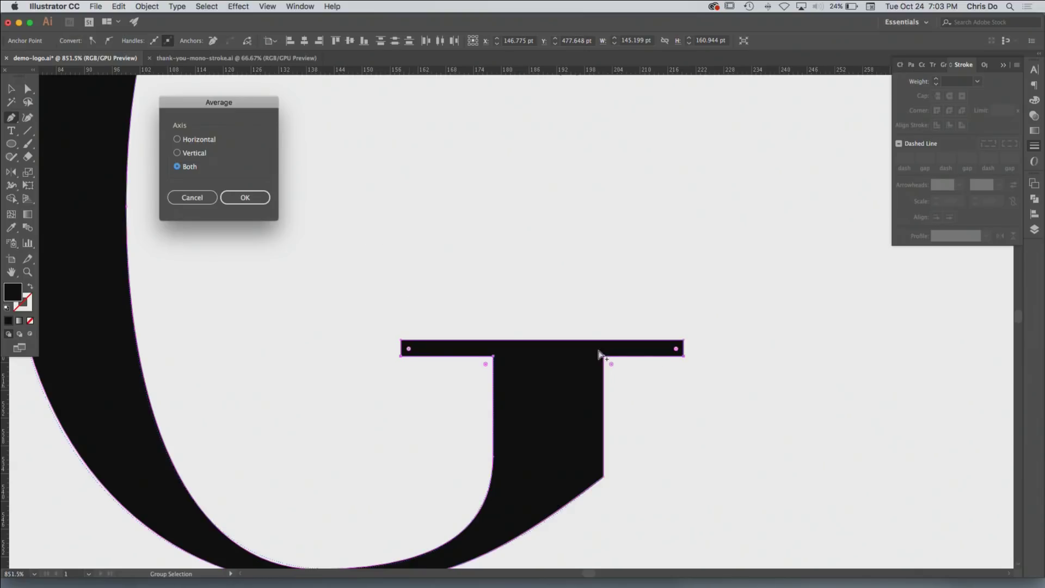
click(240, 197)
key(shift+super+a)
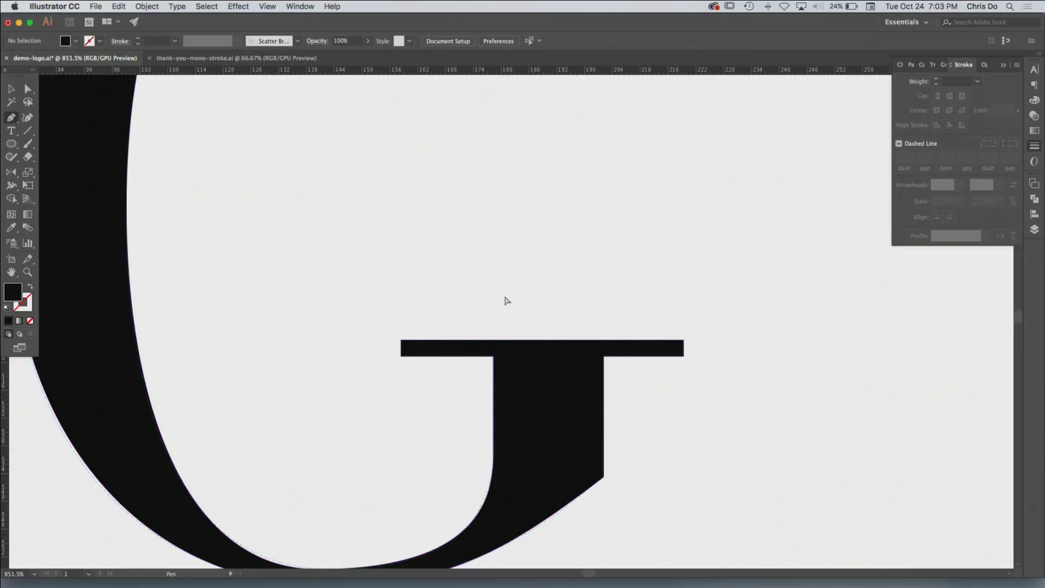
Move the original Bauer Bodoni G close beside the redrawn G for comparison
alt+super+click(507, 418)
alt+super+click(507, 418)
alt+super+click(506, 417)
alt+super+click(536, 366)
alt+super+click(536, 366)
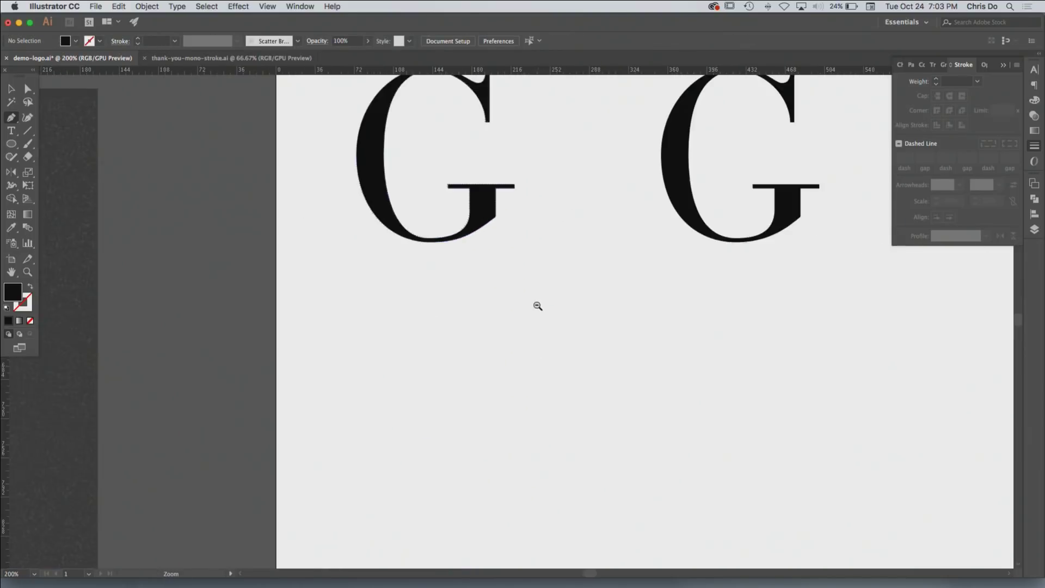
drag(536, 303, 512, 396)
scroll(550, 369, right, 1)
scroll(550, 368, up, 1)
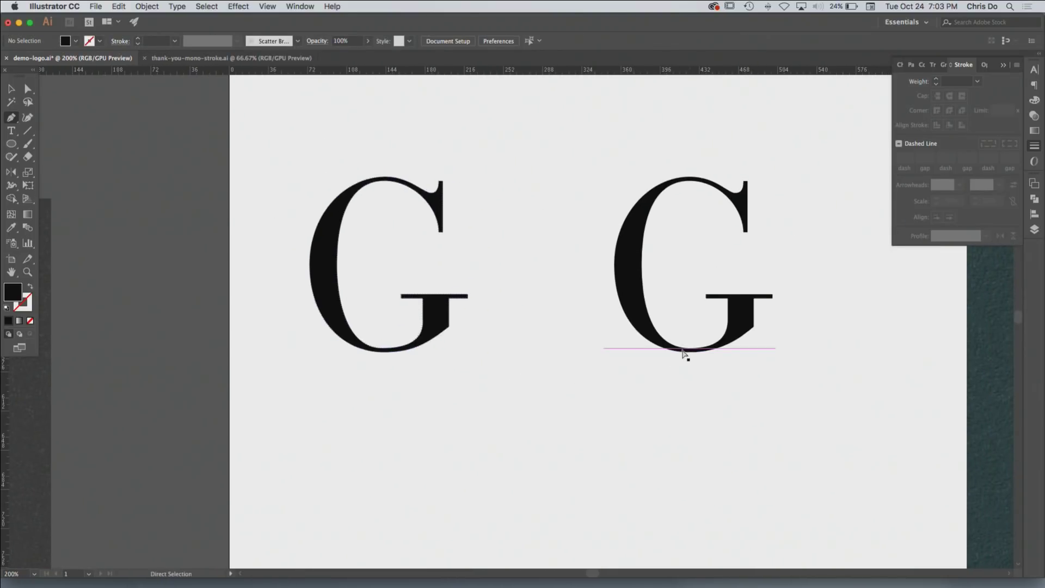
drag(663, 348, 527, 348)
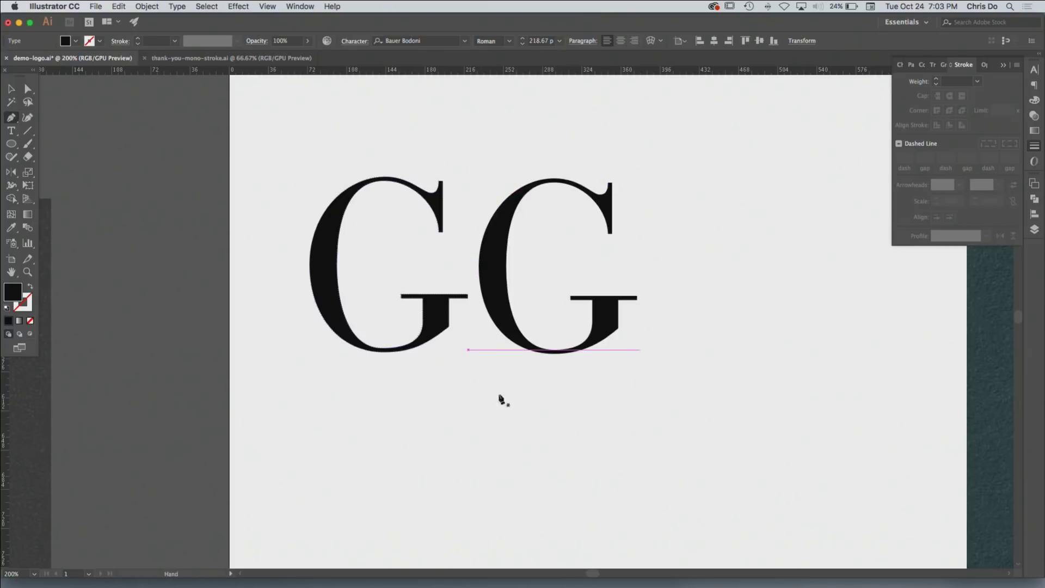
Deselect the original G and adjust the left horizontal handle of the redrawn G's inner bottom anchor to refine the bowl curve
scroll(452, 424, up, 3)
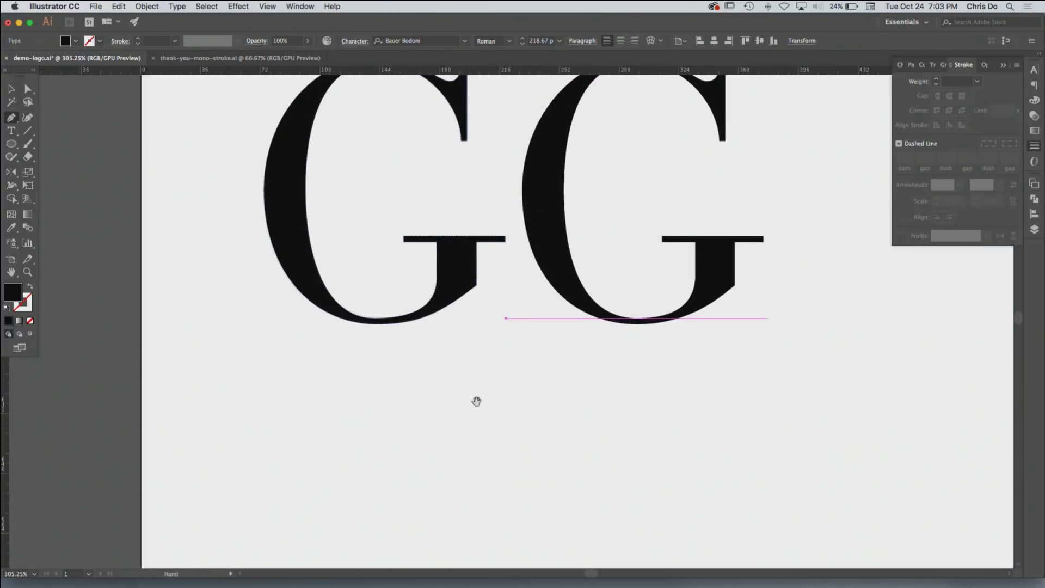
click(462, 456)
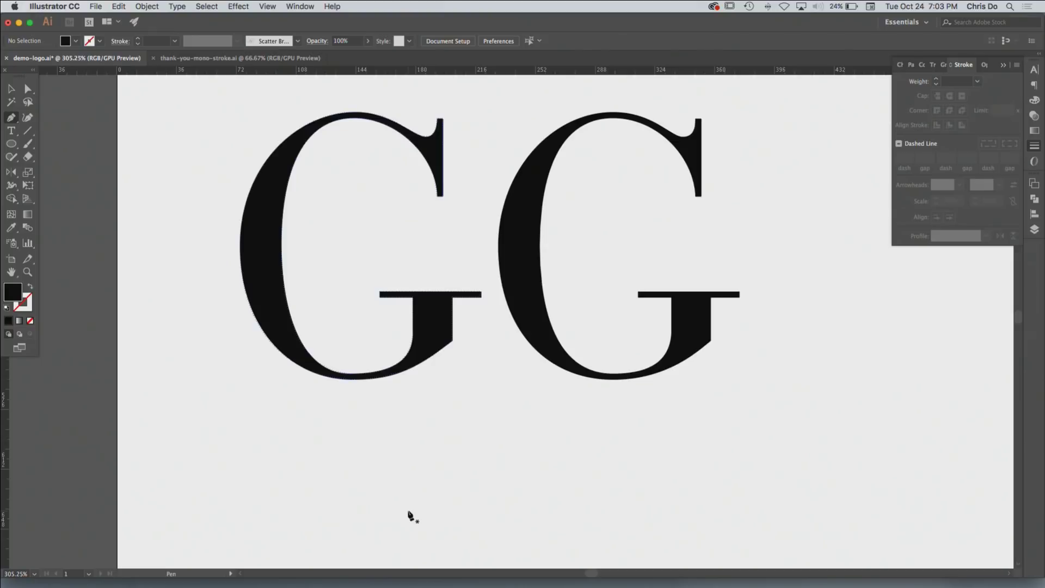
click(336, 376)
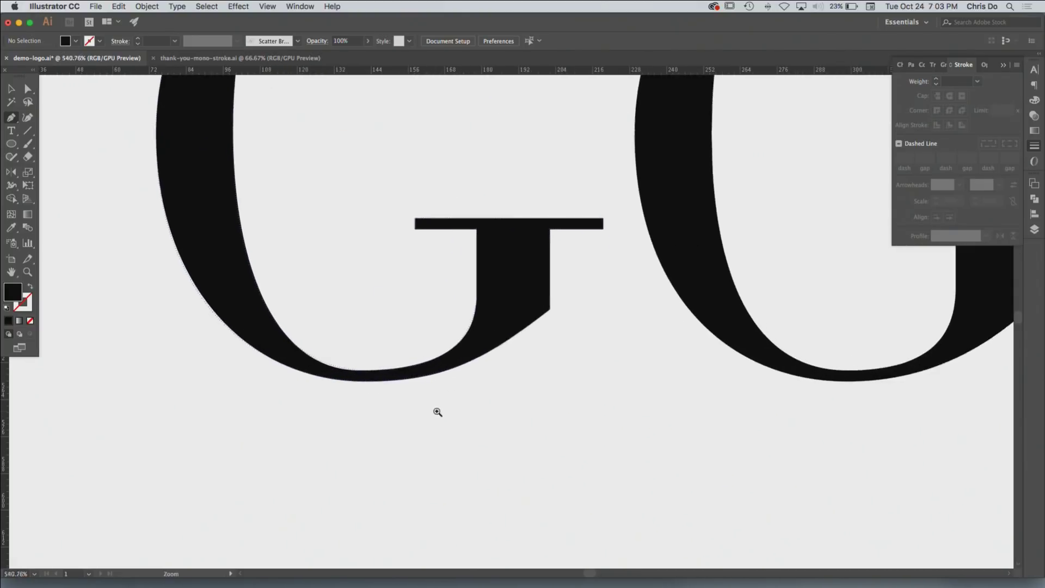
super+click(336, 371)
drag(270, 372, 291, 370)
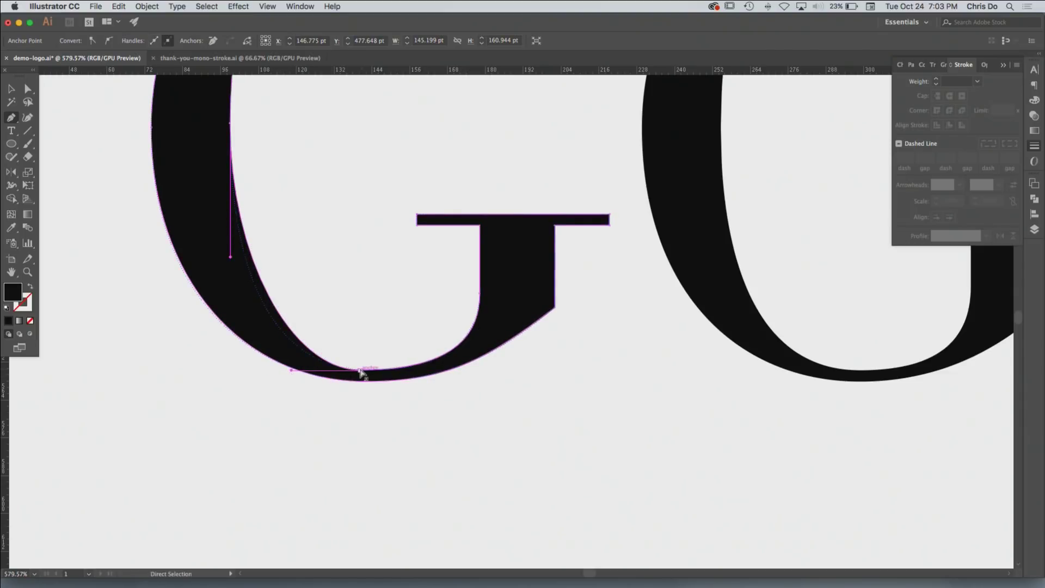
click(364, 371)
click(368, 372)
drag(293, 372, 267, 370)
click(304, 431)
key(p)
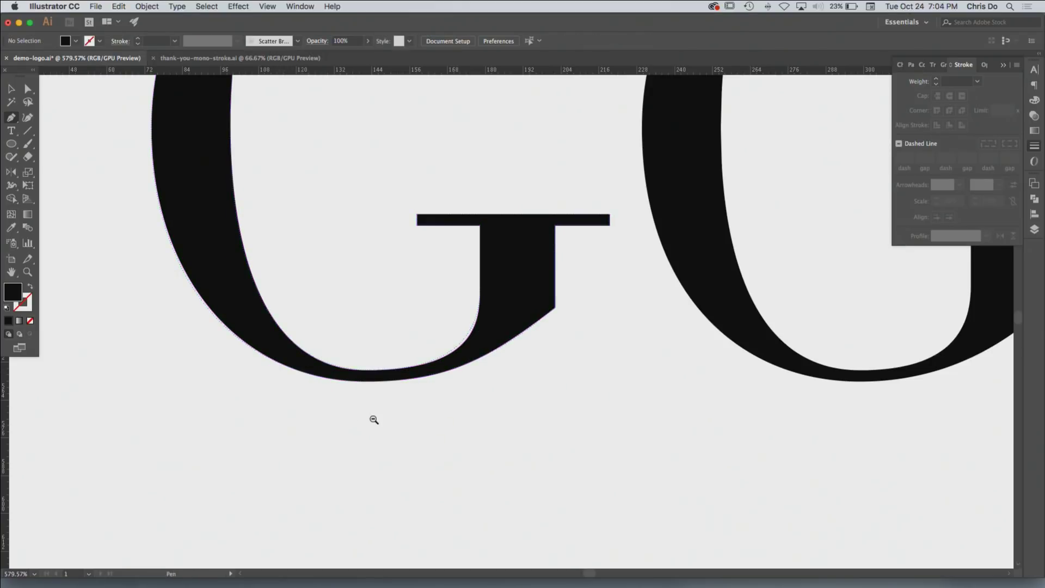
Shorten the downward handle of the anchor at the base of the redrawn G's stem to refine the inner curve into the bowl
alt+super+click(373, 419)
alt+super+click(373, 419)
drag(510, 363, 326, 467)
drag(432, 404, 414, 416)
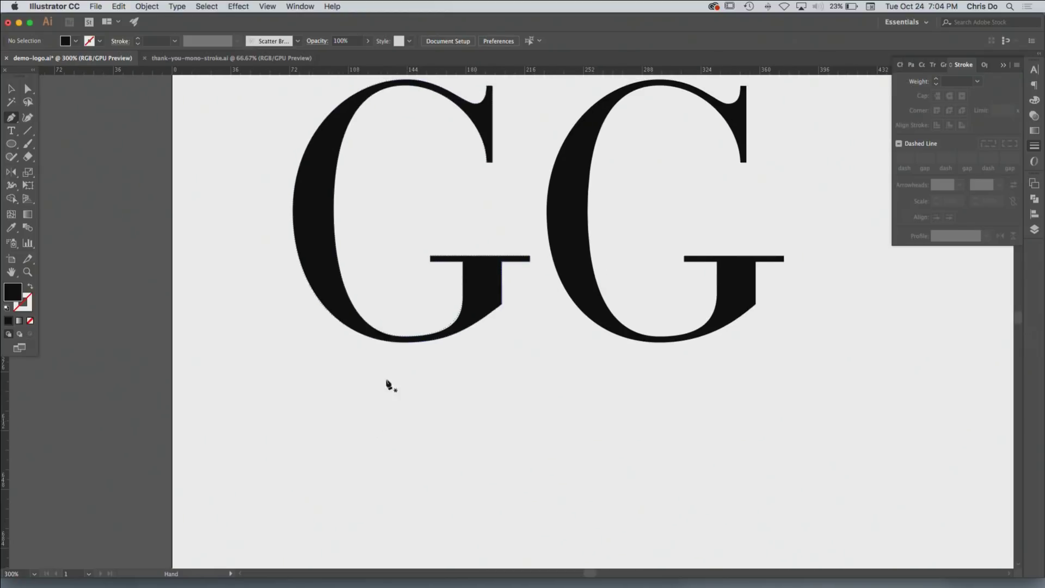
key(a)
drag(432, 304, 513, 356)
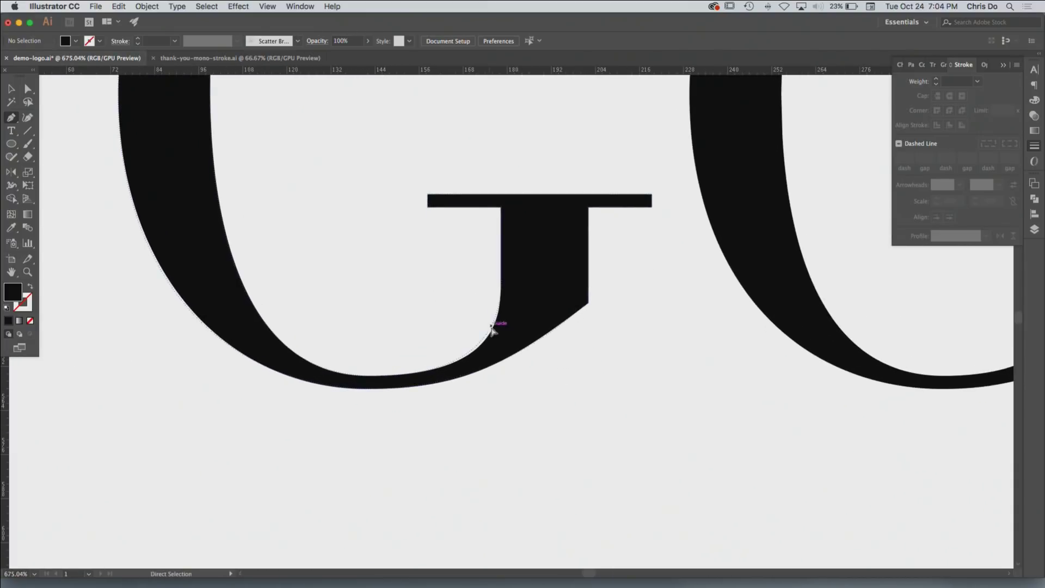
click(501, 329)
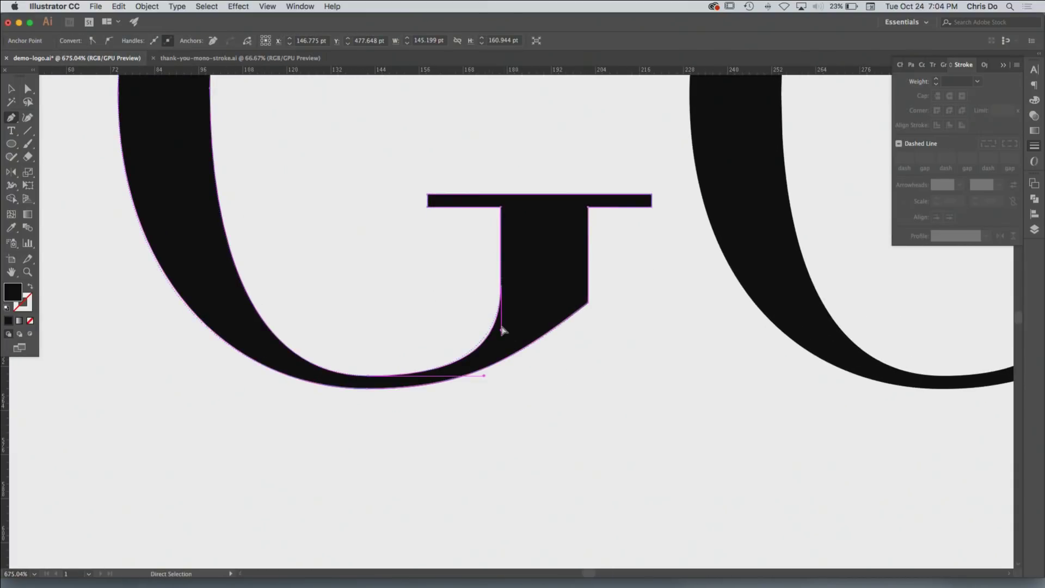
drag(501, 329, 502, 321)
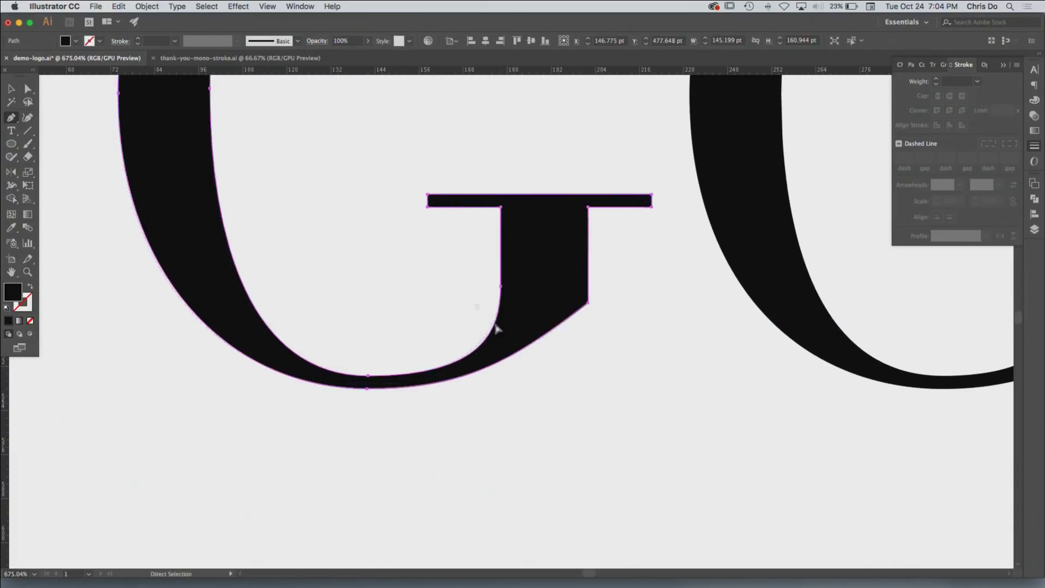